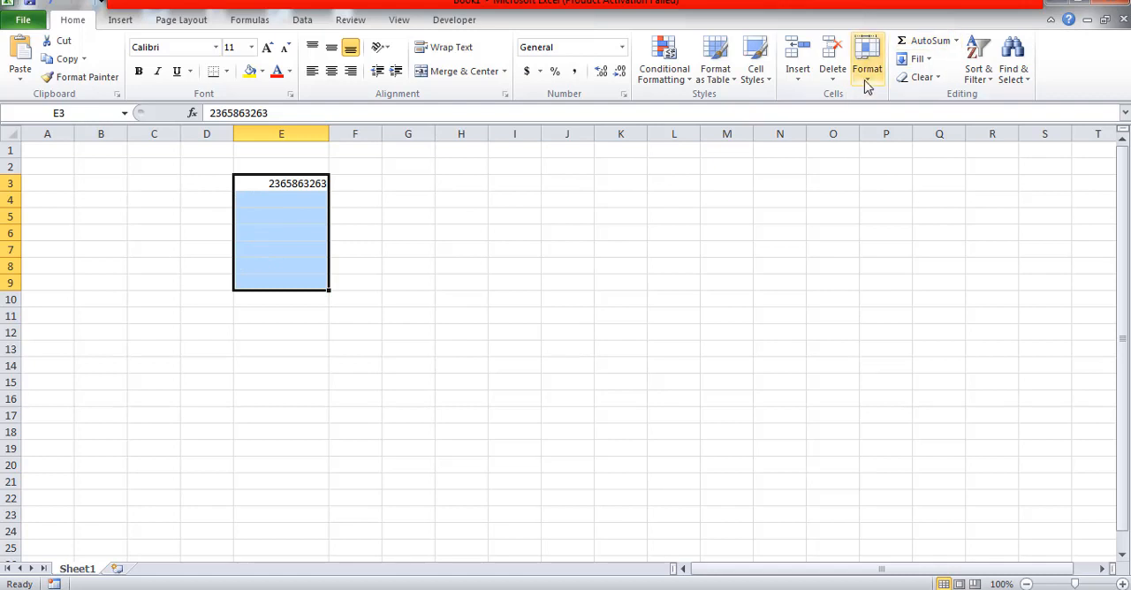
Set the row height of the selected cells E3:E9 to 60 and center their contents horizontally and vertically
left_click(868, 84)
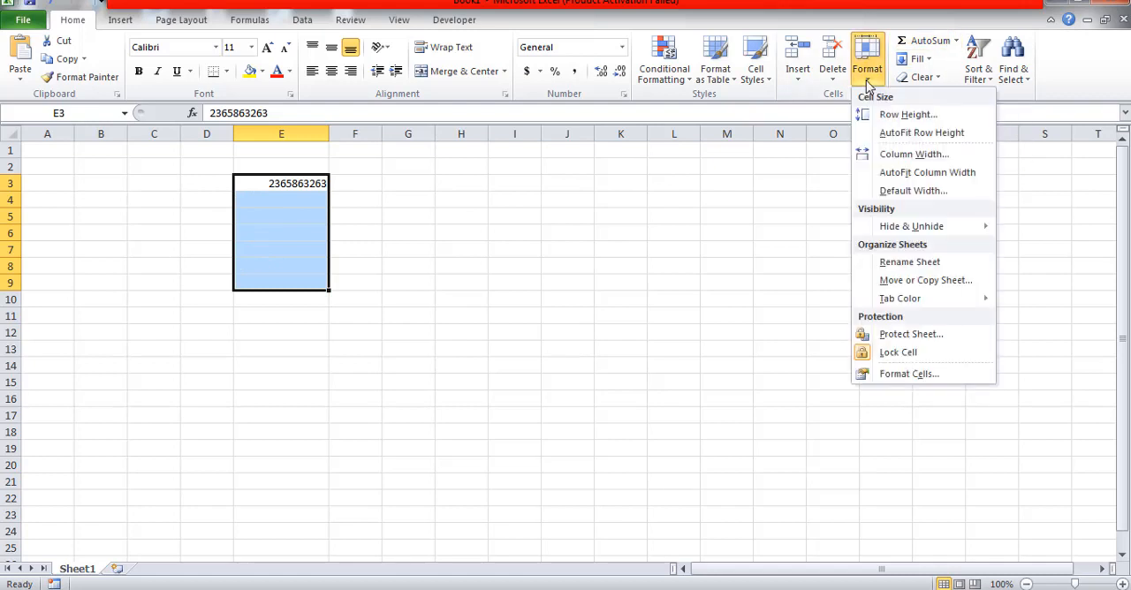
left_click(930, 121)
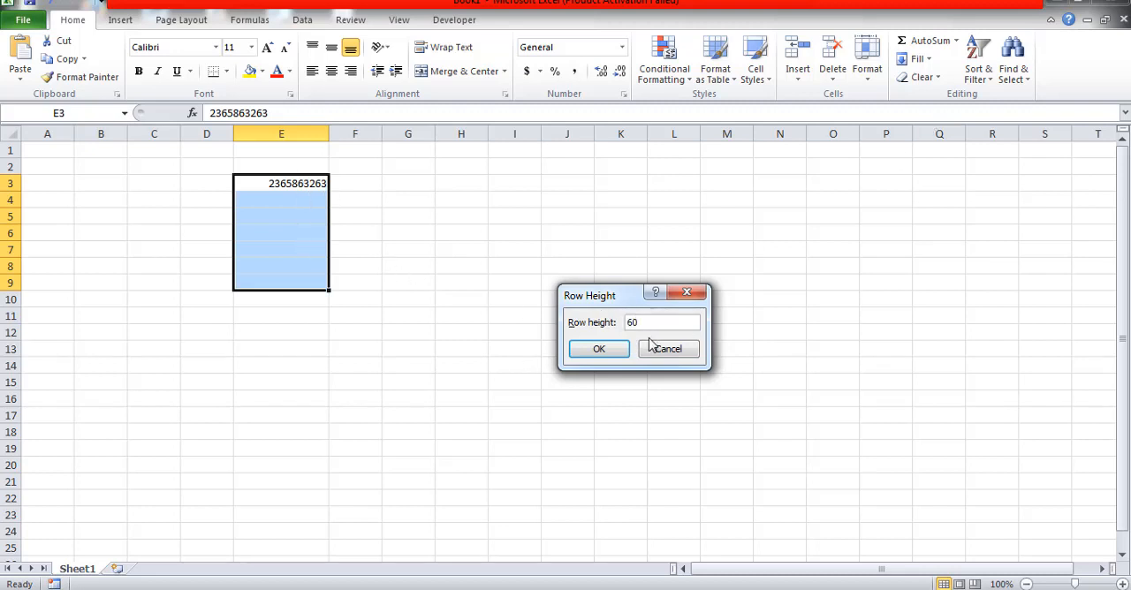
key("Return")
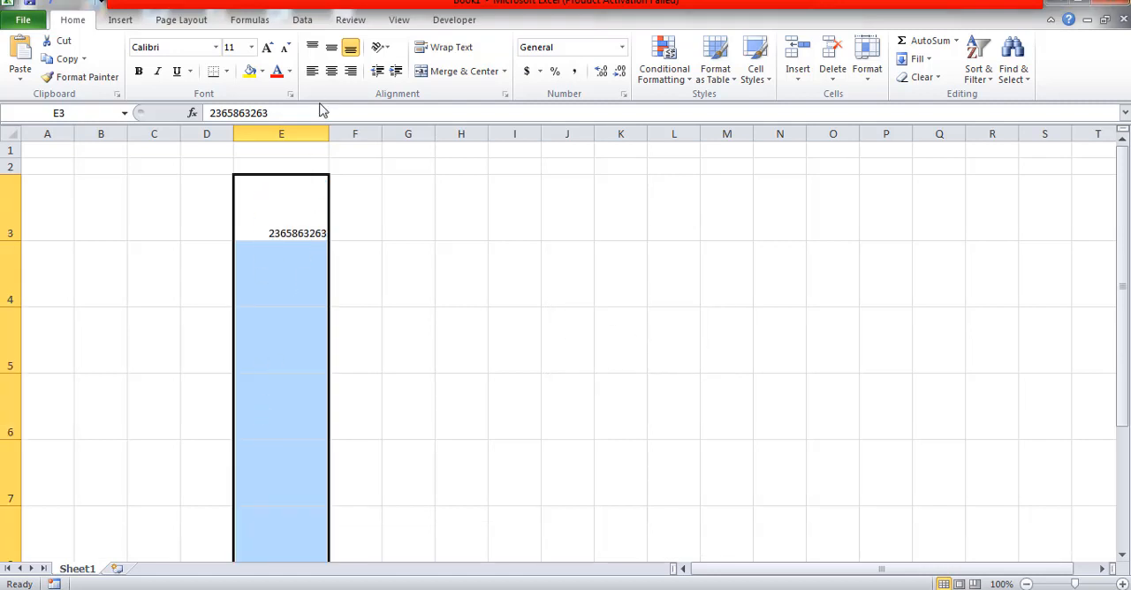
left_click(332, 76)
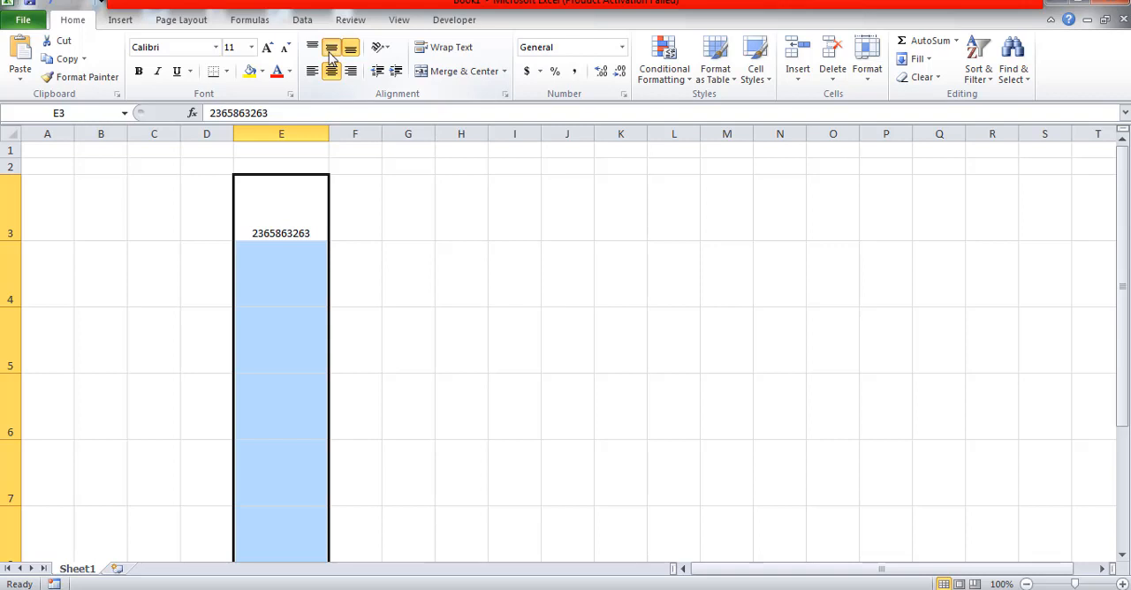
left_click(331, 50)
Apply all borders to cells E3:E6 and widen columns E and F
left_click_drag(277, 200, 293, 383)
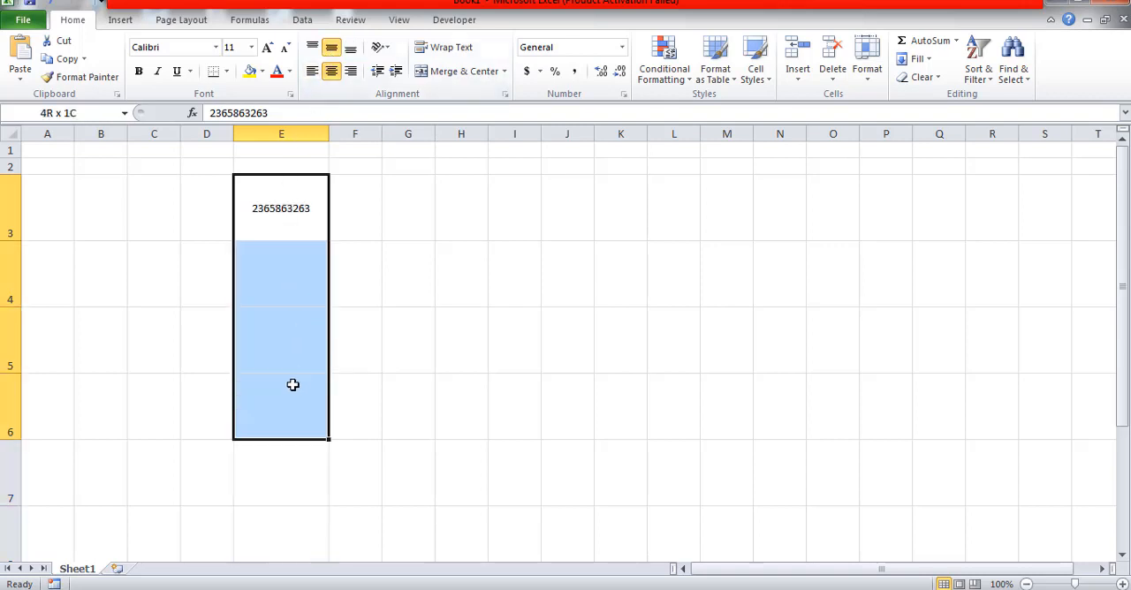
left_click(226, 73)
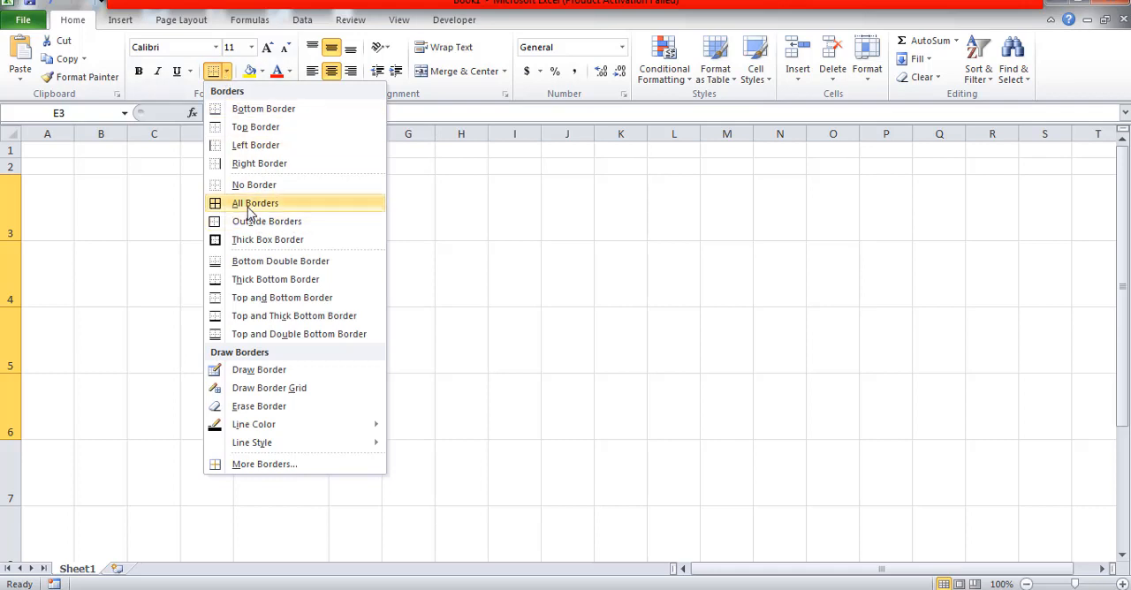
left_click(248, 209)
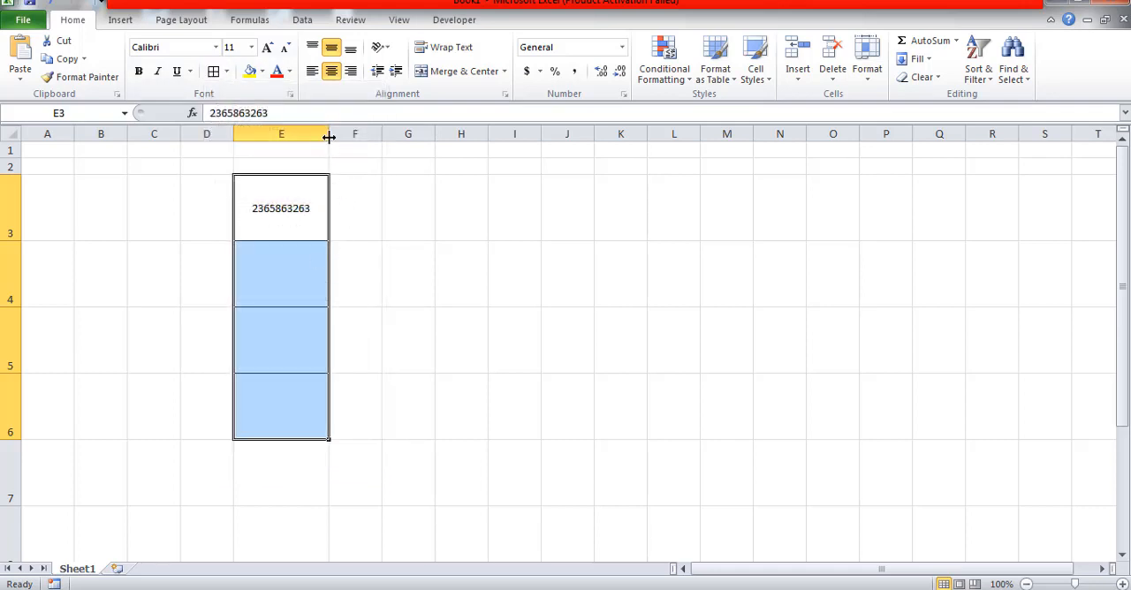
left_click_drag(329, 137, 526, 136)
Look through the list of installed fonts for cell F3 to check for a barcode font
left_click(455, 206)
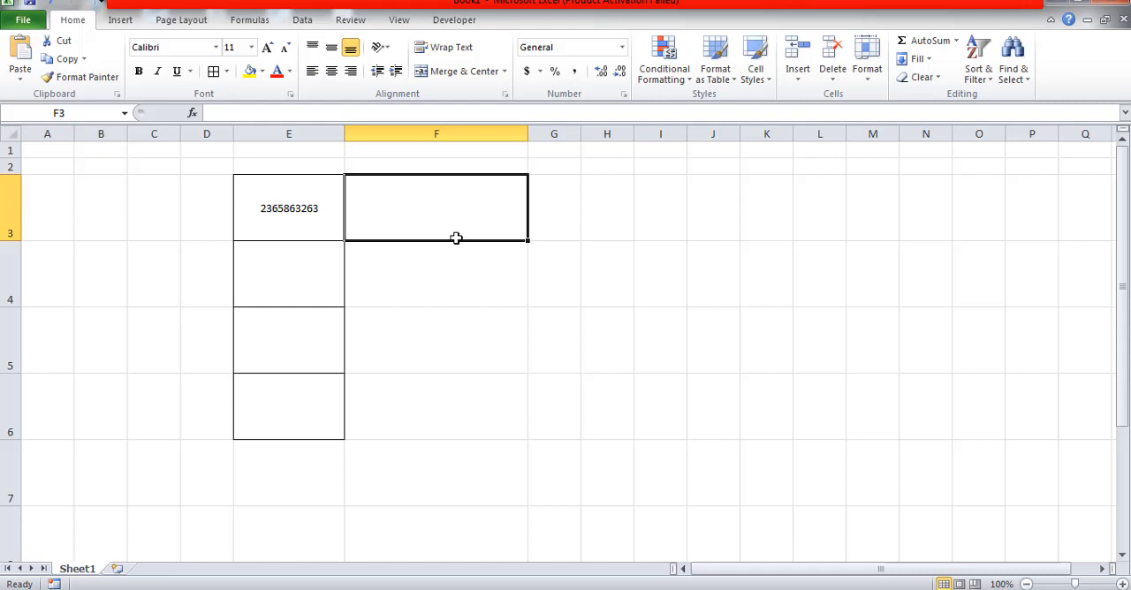
left_click(216, 48)
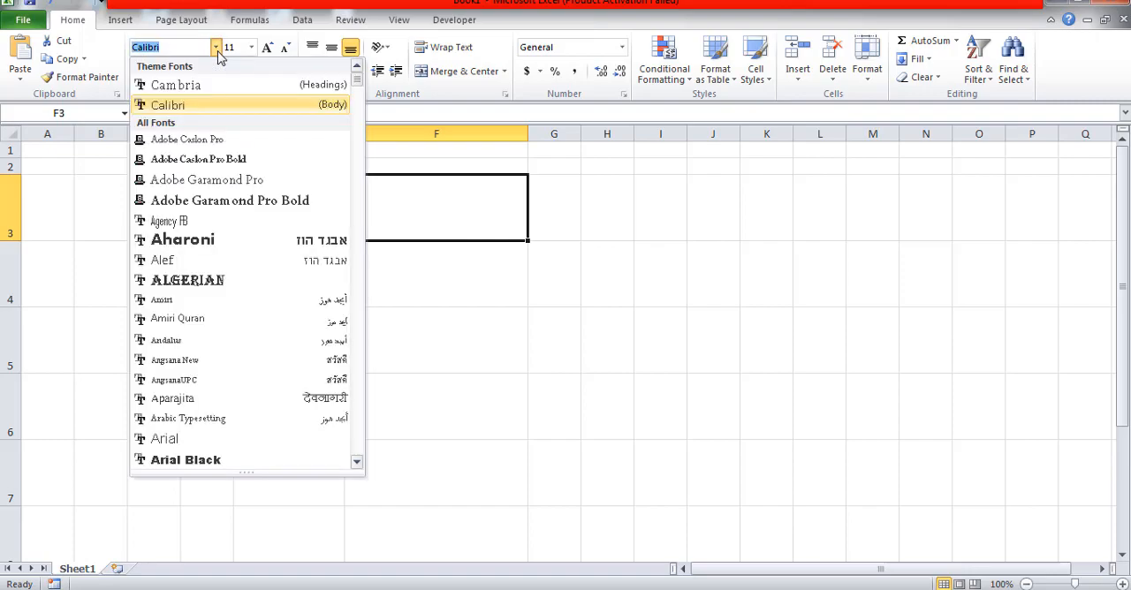
scroll(357, 99, "down", 3)
mouse_move(357, 95)
left_mouse_down()
mouse_move(357, 217)
mouse_move(356, 76)
left_mouse_up()
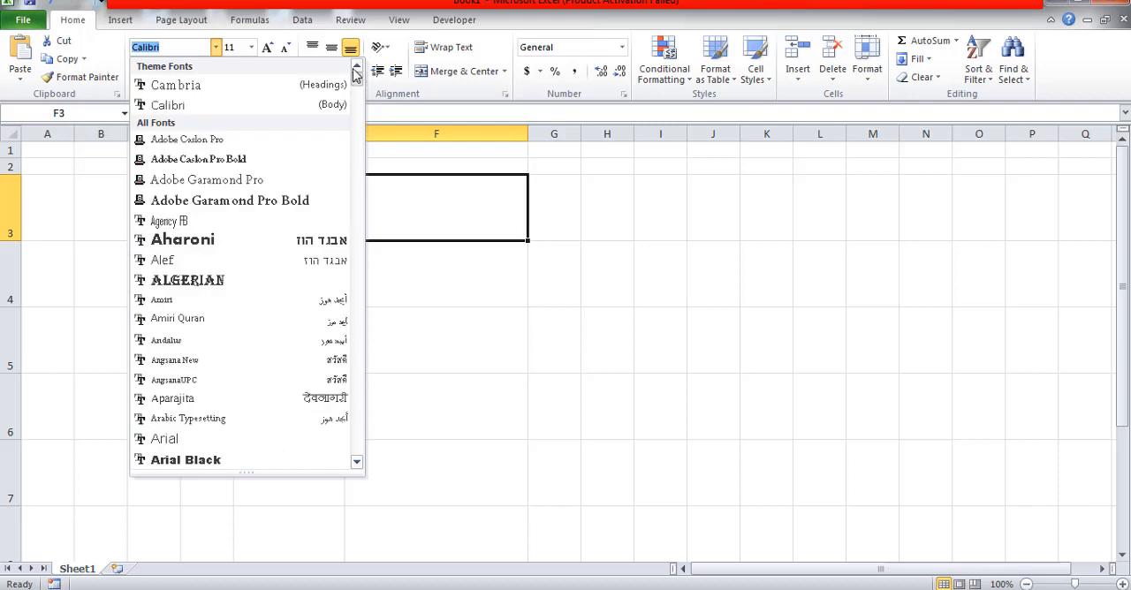
left_click(594, 237)
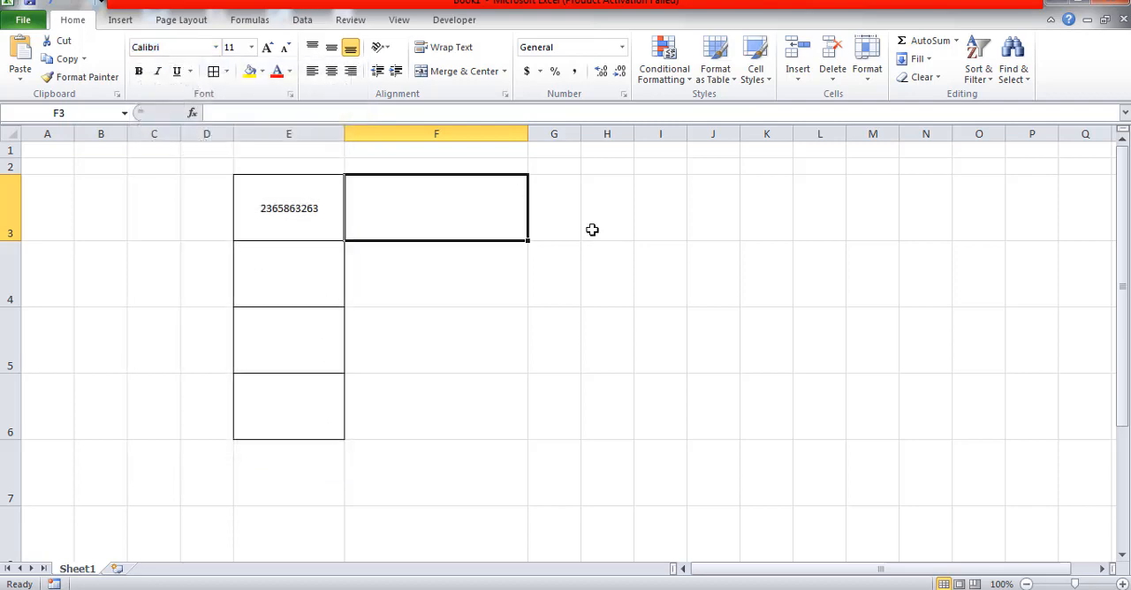
left_click(215, 48)
left_click(215, 50)
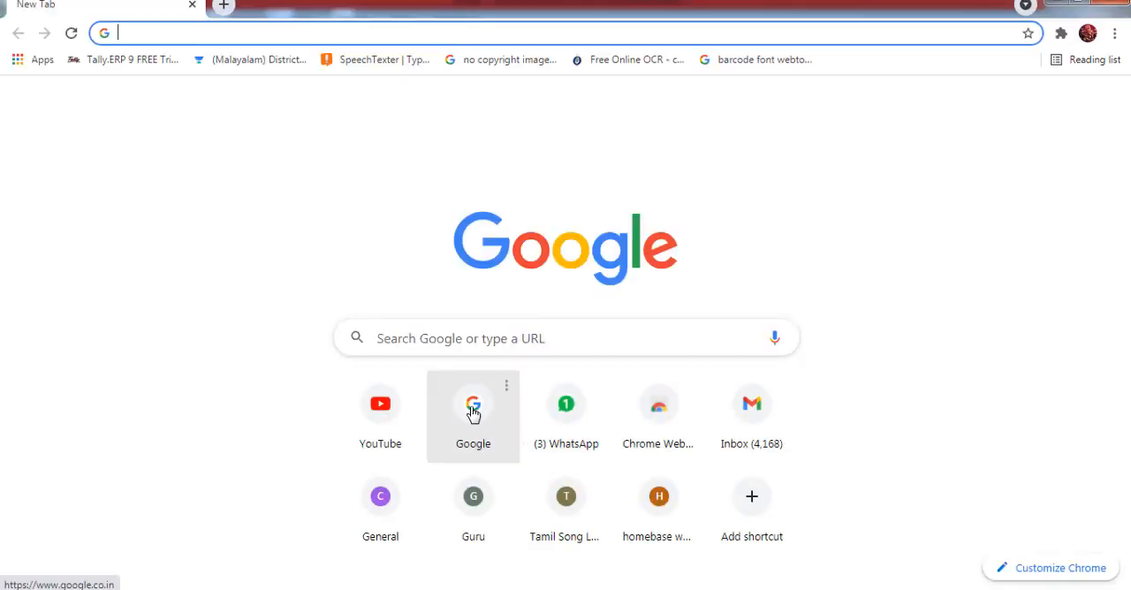
Switch to Chrome, search Google for "dafont barcode" and open the Dingbats > Bar Code fonts page on dafont.com
left_click(473, 411)
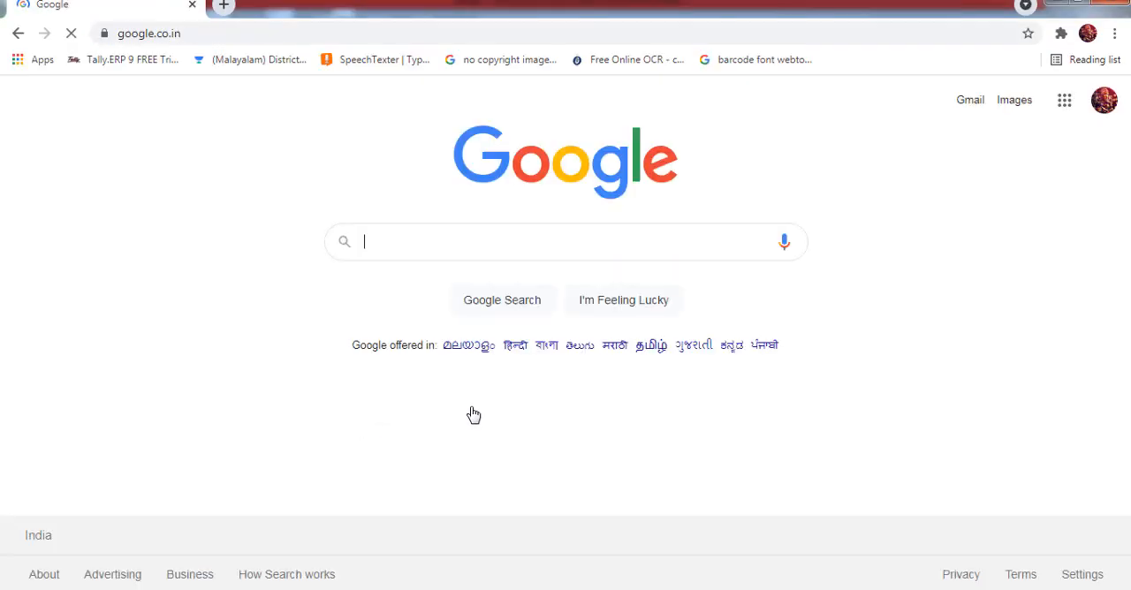
left_click(387, 245)
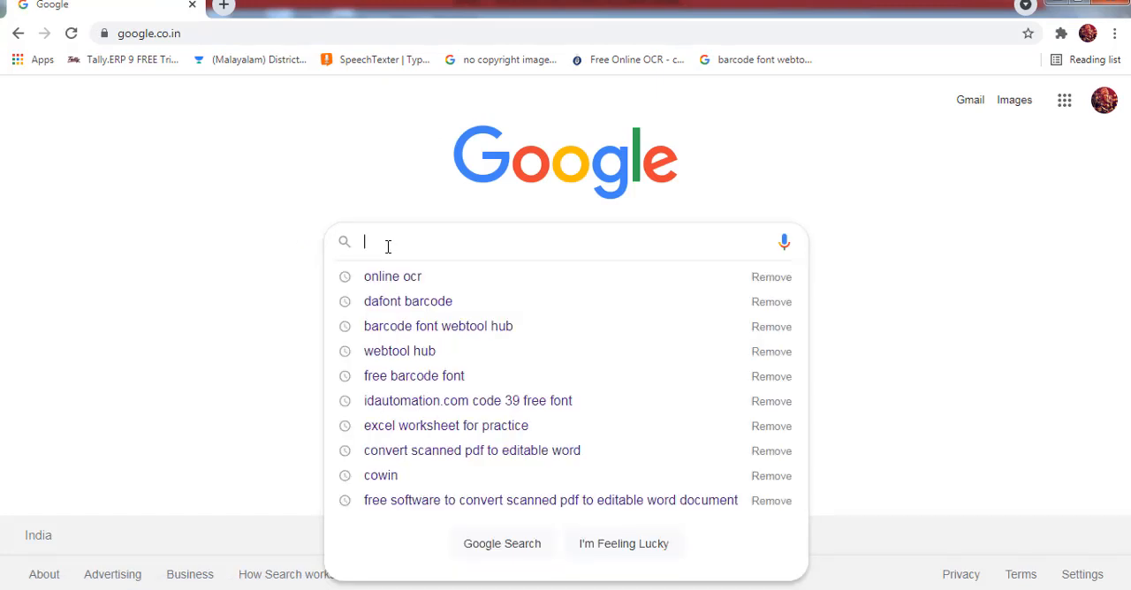
type("da")
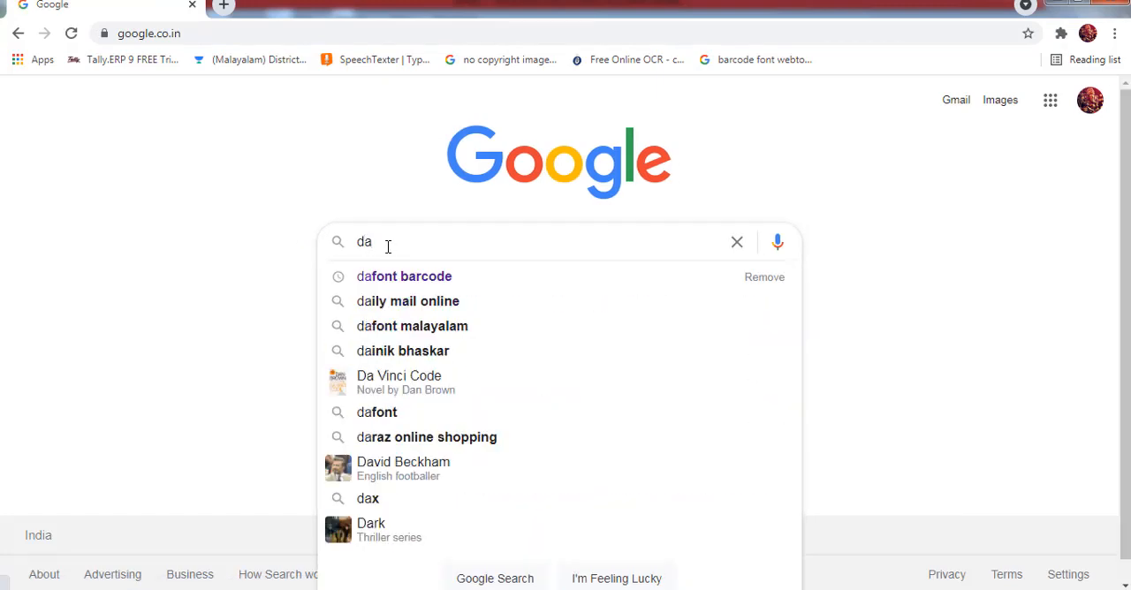
type("font")
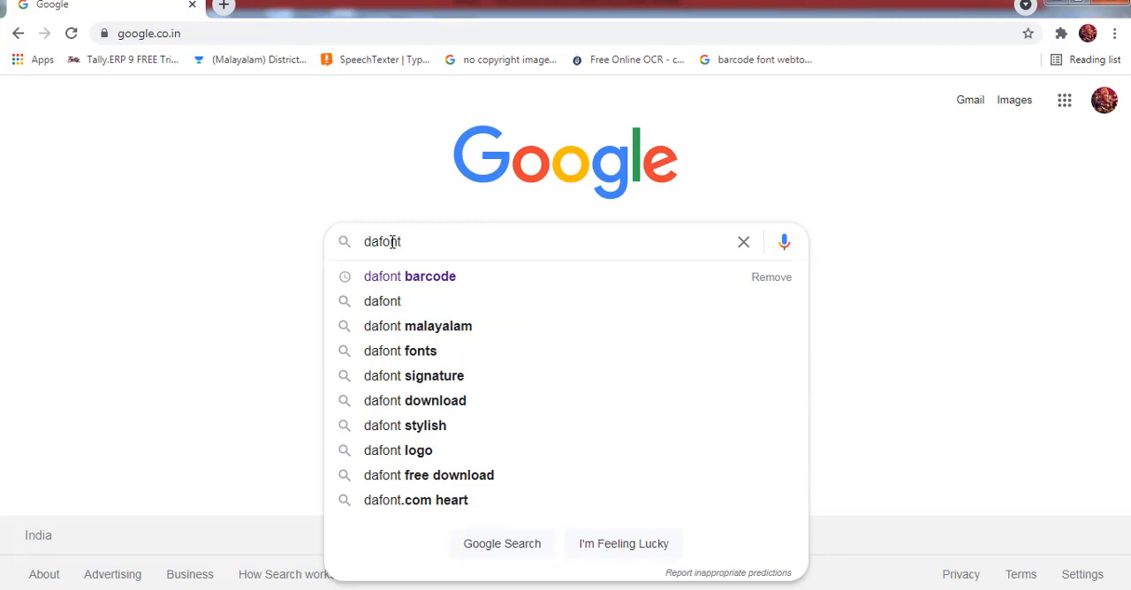
left_click(442, 277)
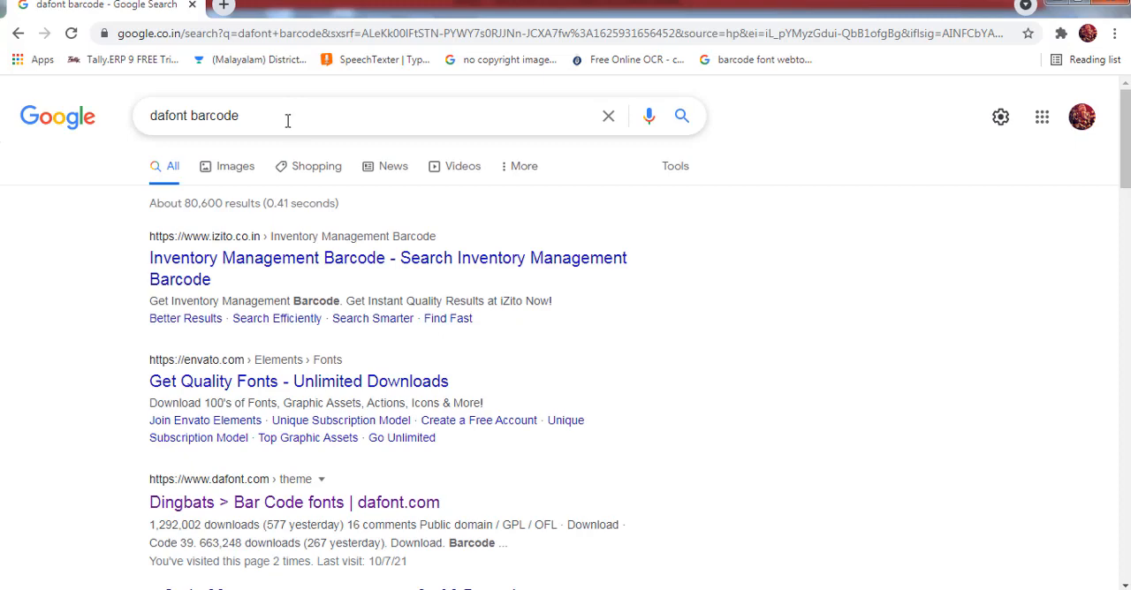
scroll(291, 126, "down", 3)
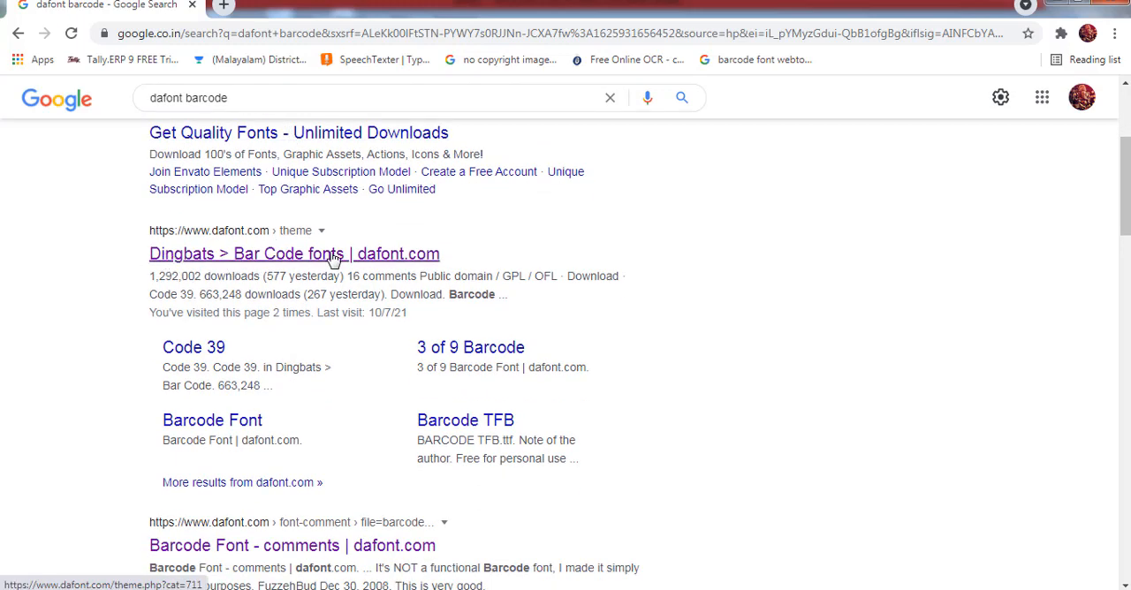
left_click(333, 258)
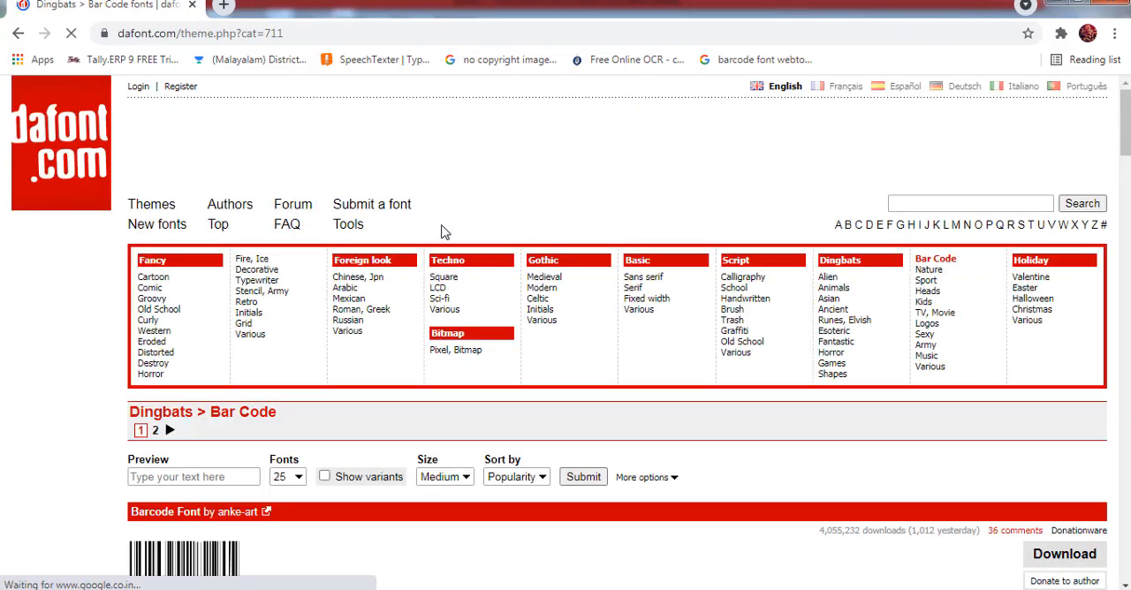
Examine the previews of the barcode fonts offered on the Bar Code page to compare their styles
scroll(444, 232, "down", 3)
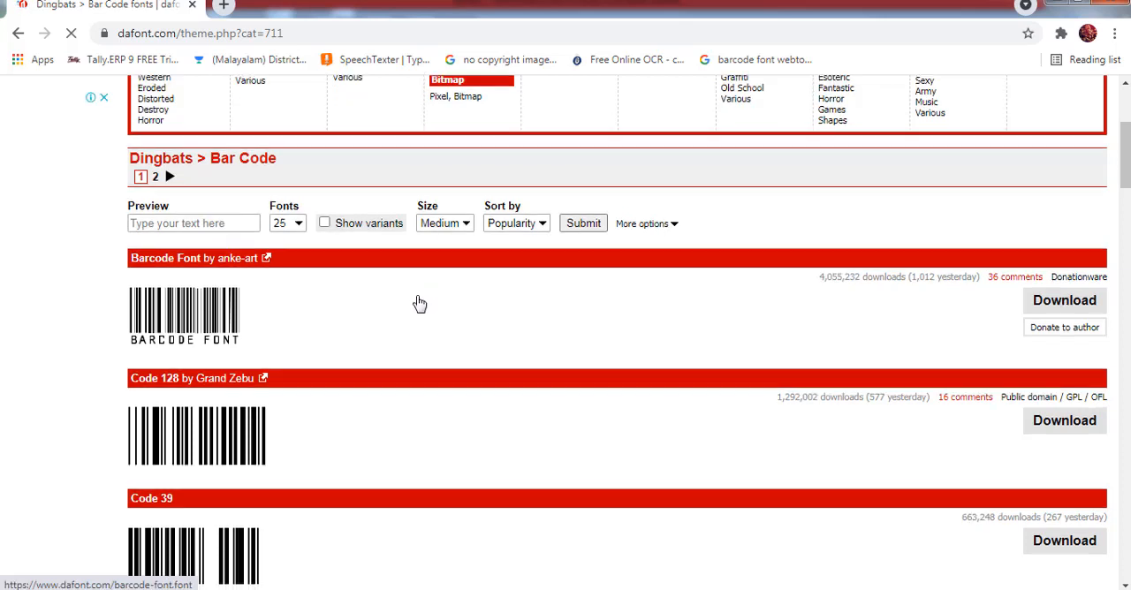
scroll(420, 304, "down", 1)
scroll(420, 304, "down", 1)
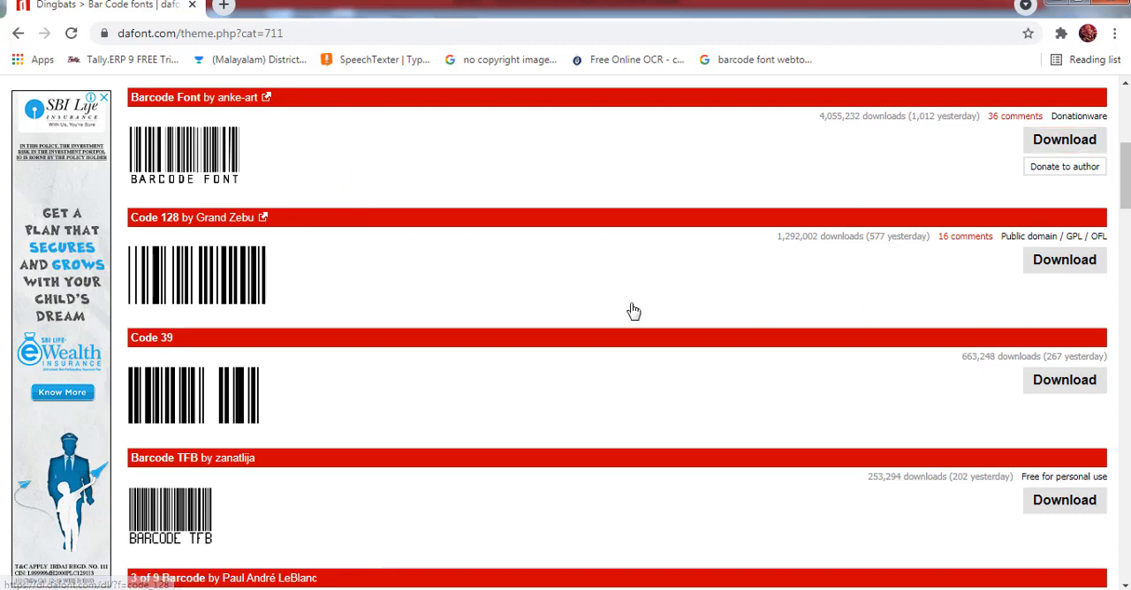
scroll(379, 289, "down", 2)
scroll(379, 287, "down", 1)
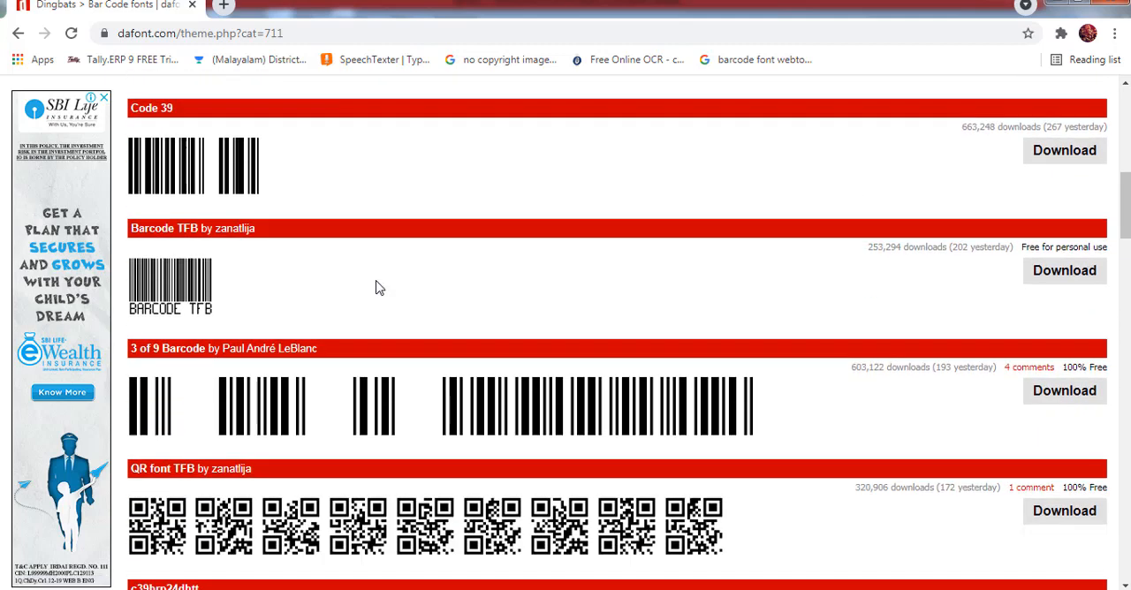
scroll(190, 295, "down", 3)
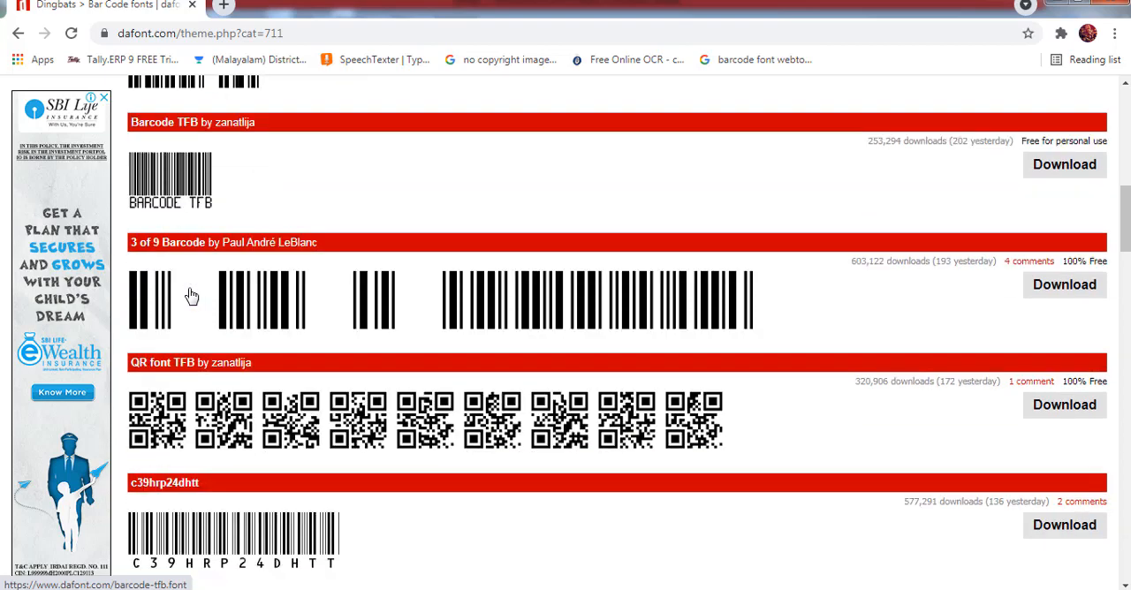
scroll(200, 375, "down", 2)
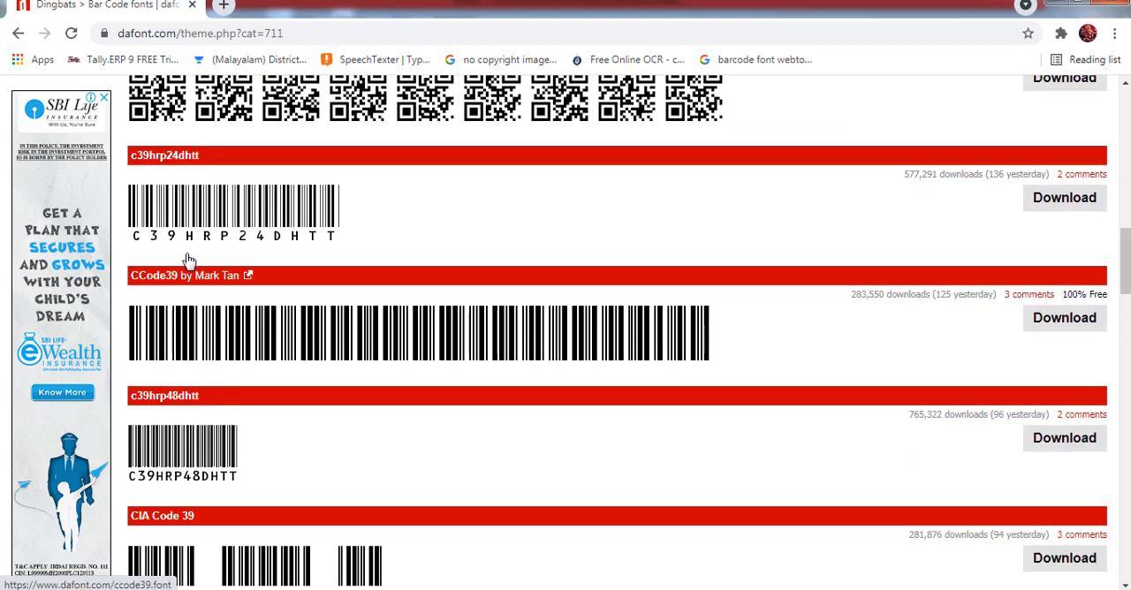
scroll(236, 254, "down", 2)
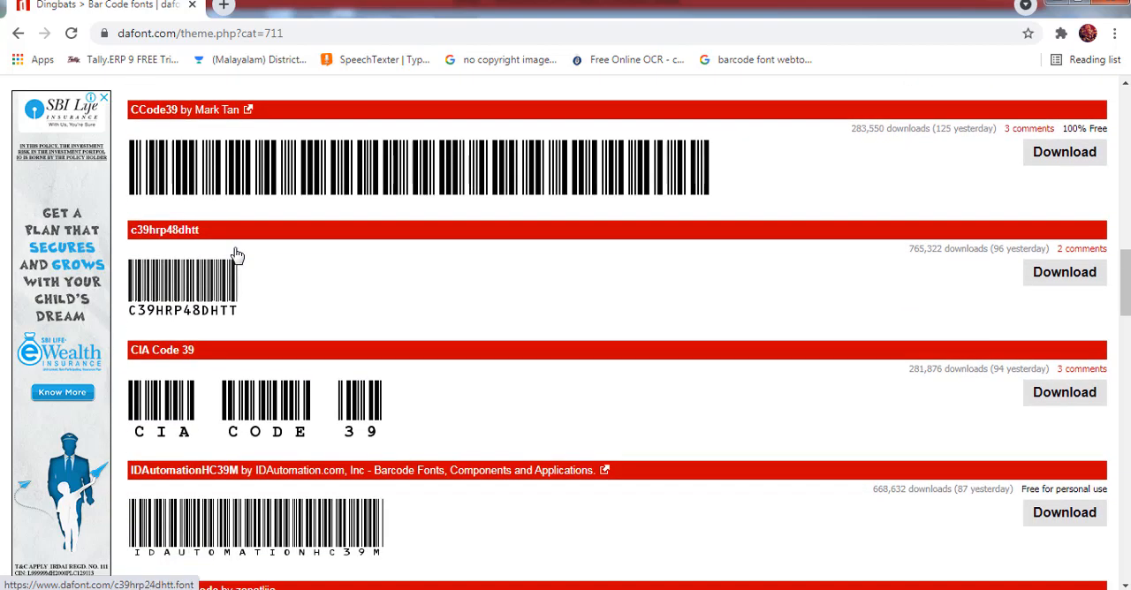
scroll(207, 313, "down", 2)
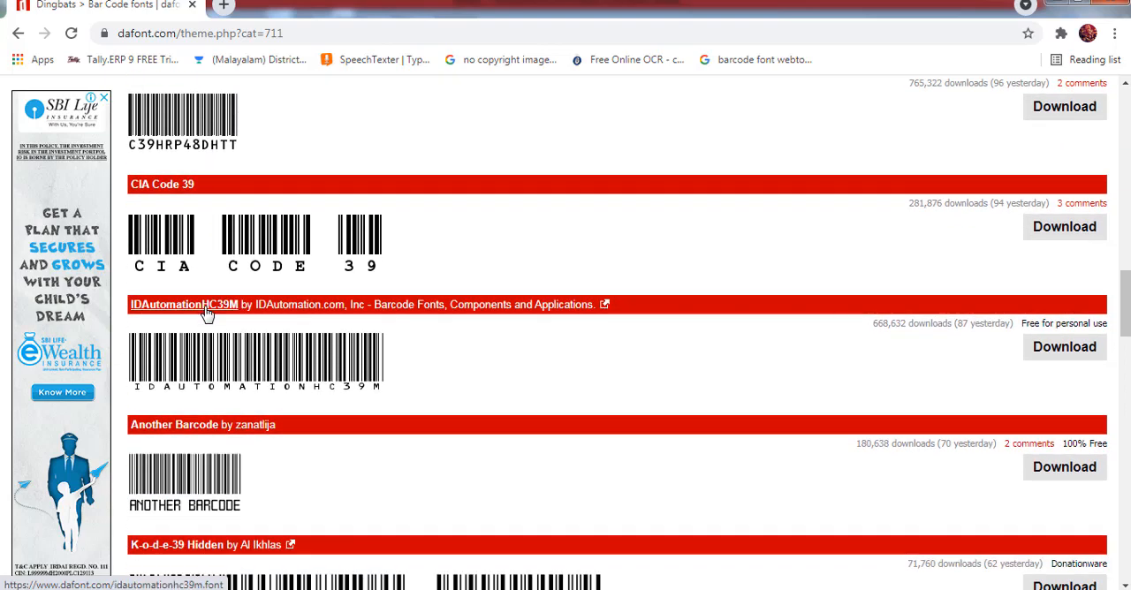
scroll(207, 338, "down", 3)
scroll(207, 338, "down", 5)
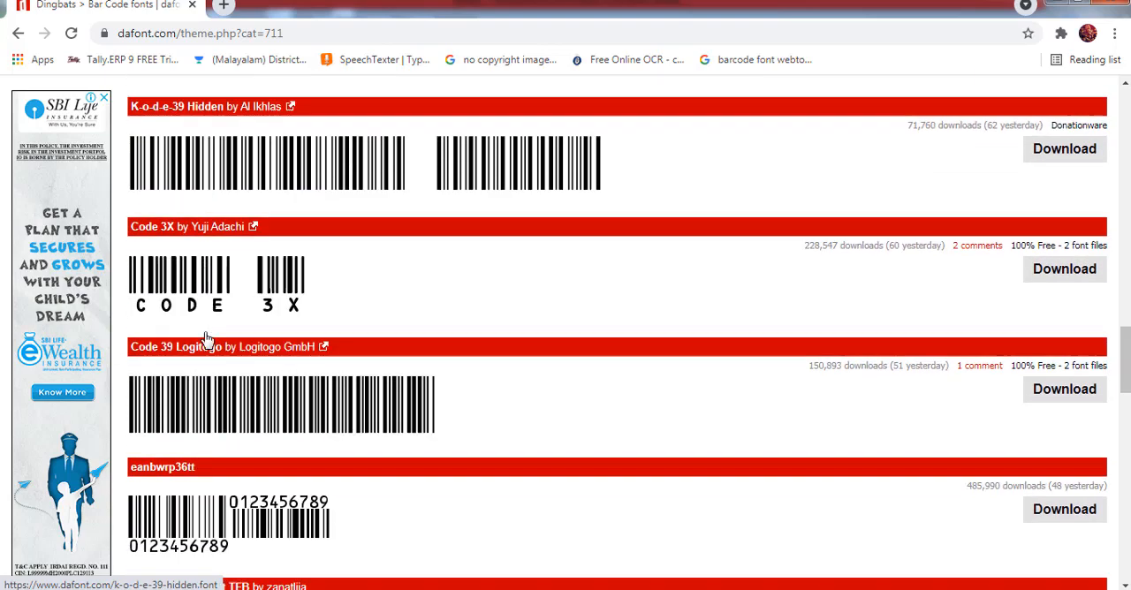
scroll(207, 338, "down", 3)
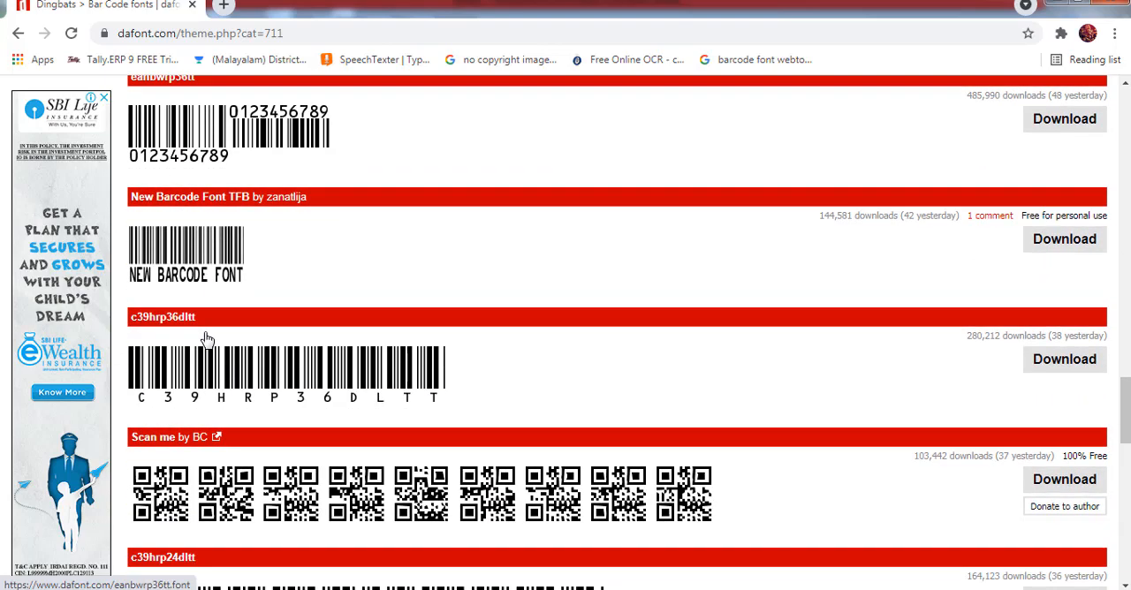
scroll(206, 341, "down", 1)
scroll(207, 339, "down", 3)
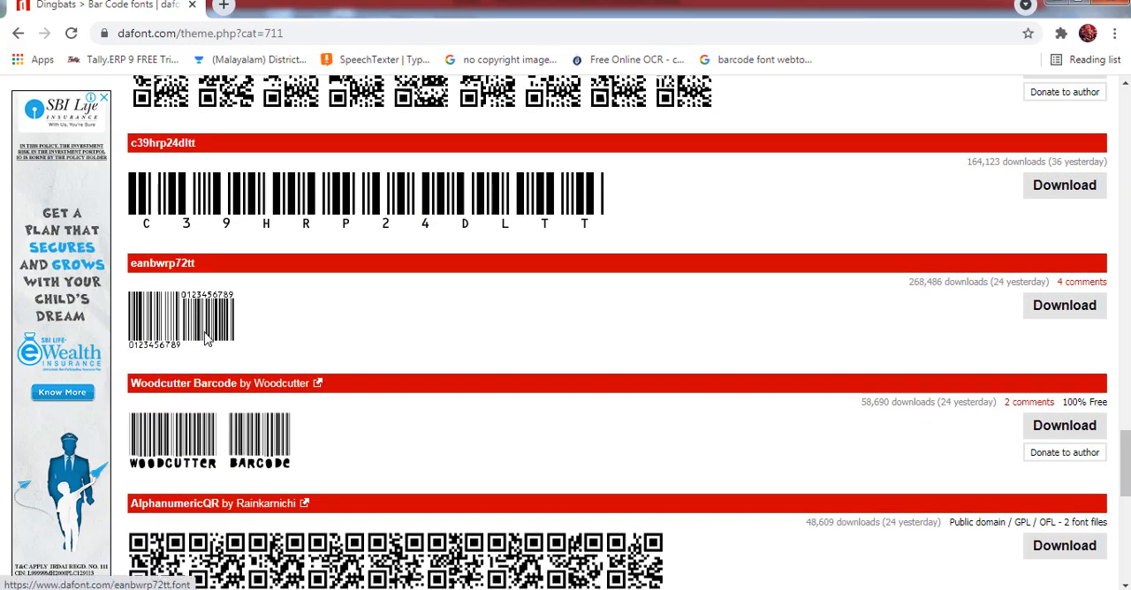
scroll(207, 341, "down", 3)
scroll(207, 341, "up", 3)
scroll(207, 342, "up", 6)
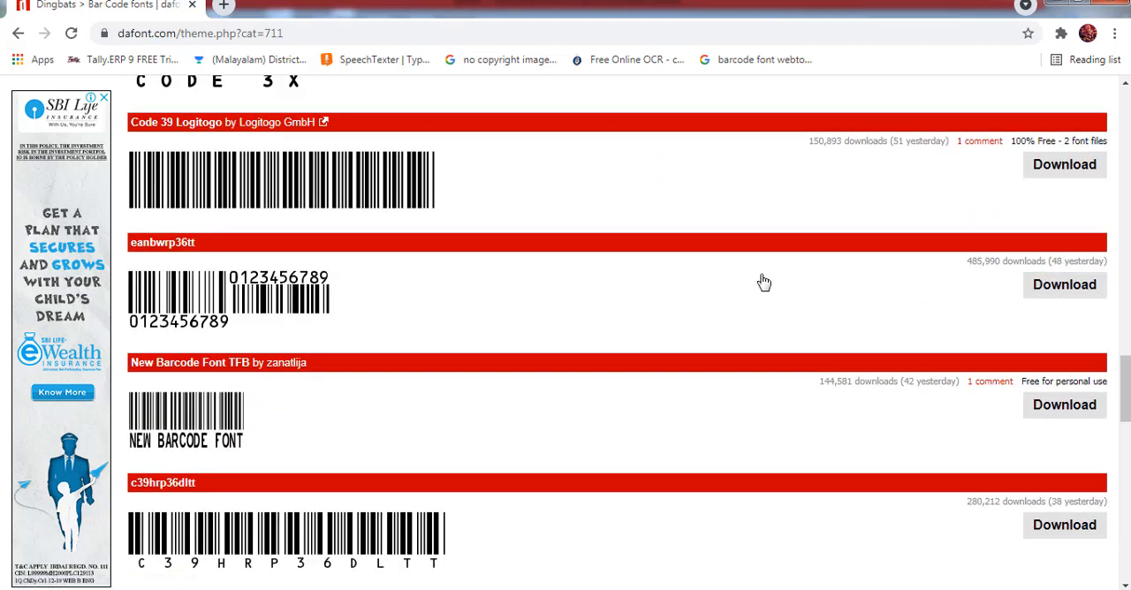
scroll(739, 305, "up", 3)
scroll(739, 305, "up", 4)
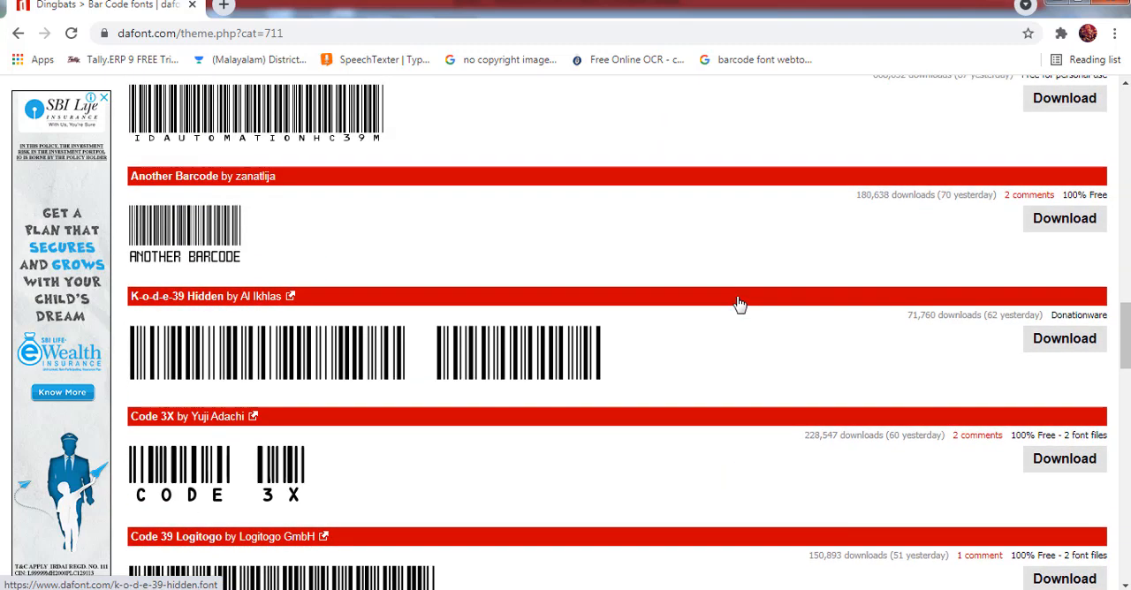
scroll(738, 305, "up", 1)
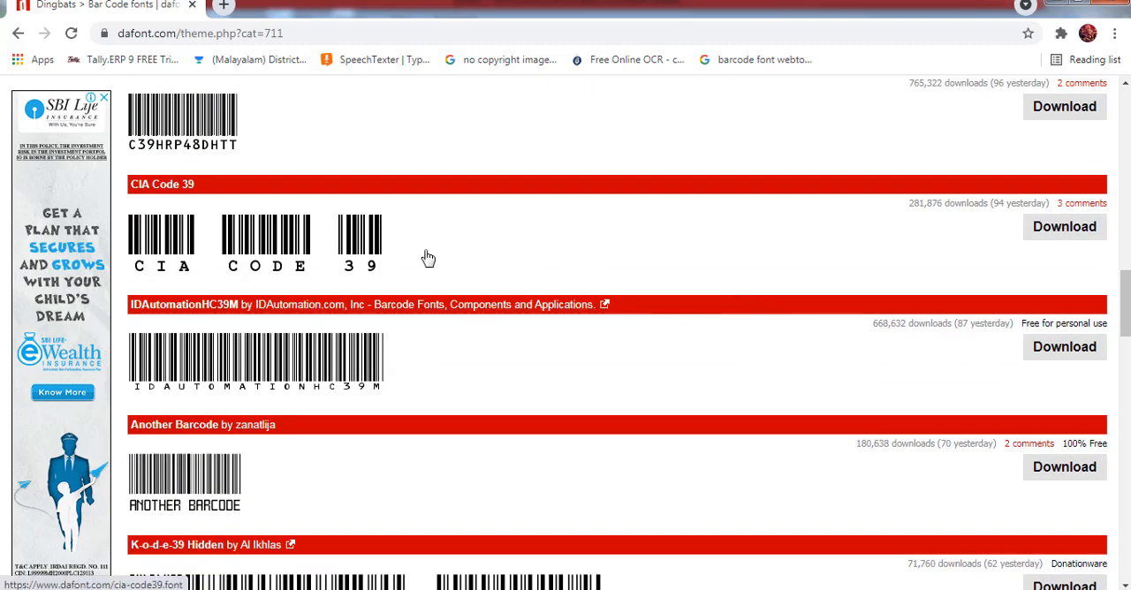
scroll(333, 237, "up", 2)
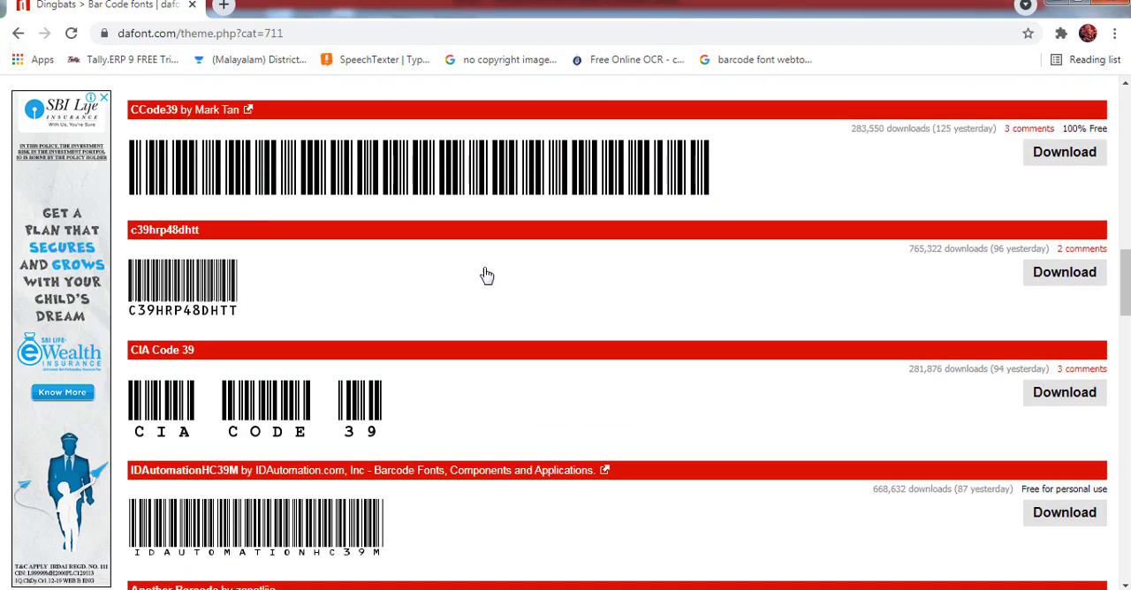
Download the c39hrp48dhtt barcode font from dafont.com and show the zip file in its Downloads folder
left_click(1066, 281)
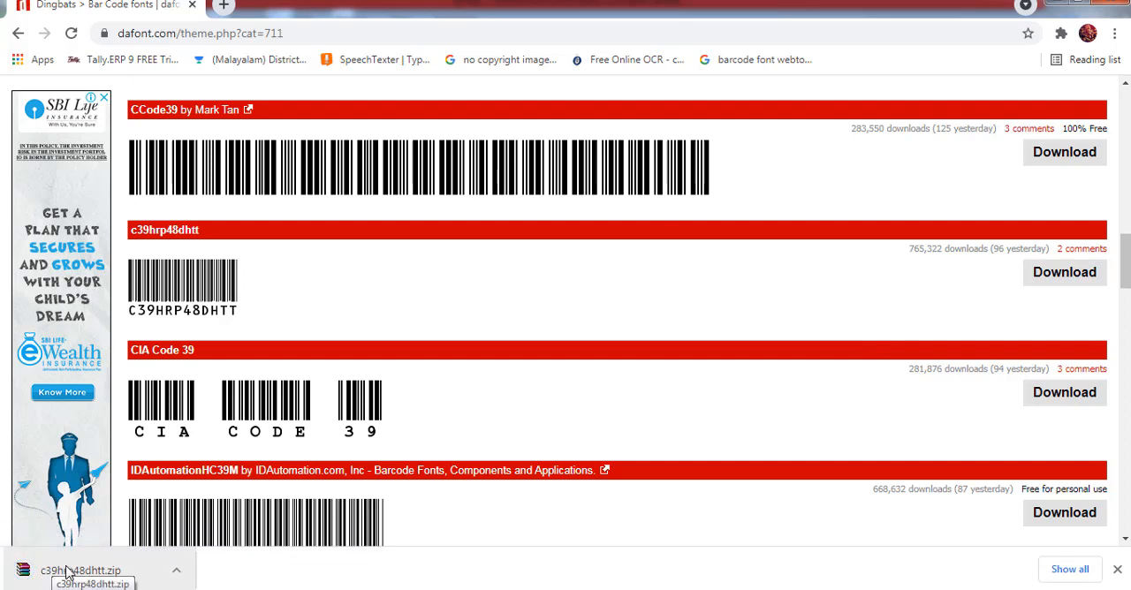
left_click(177, 577)
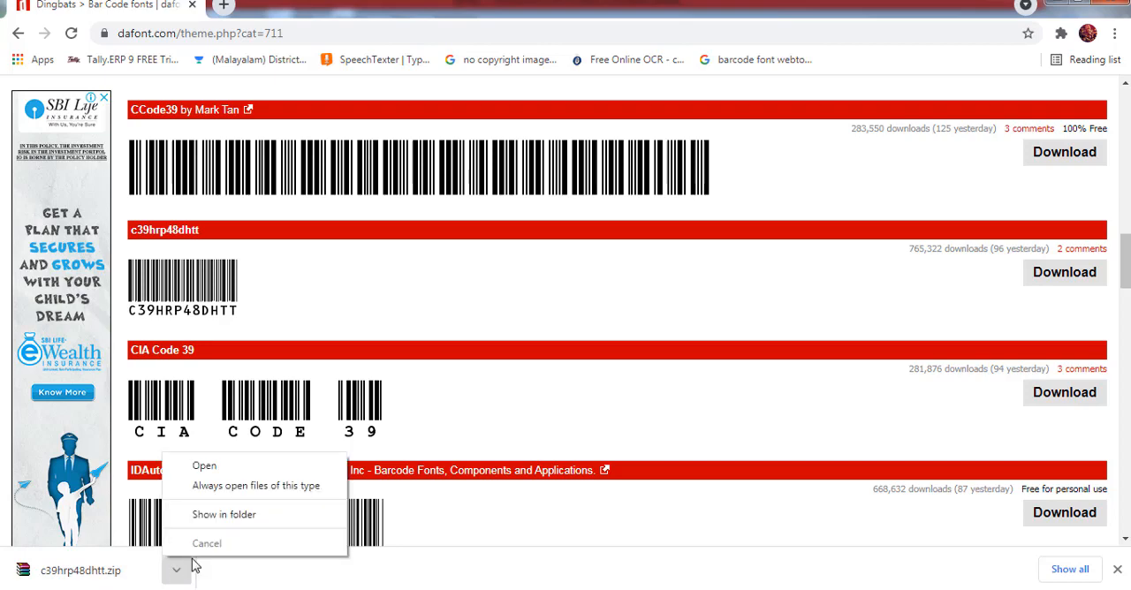
left_click(229, 515)
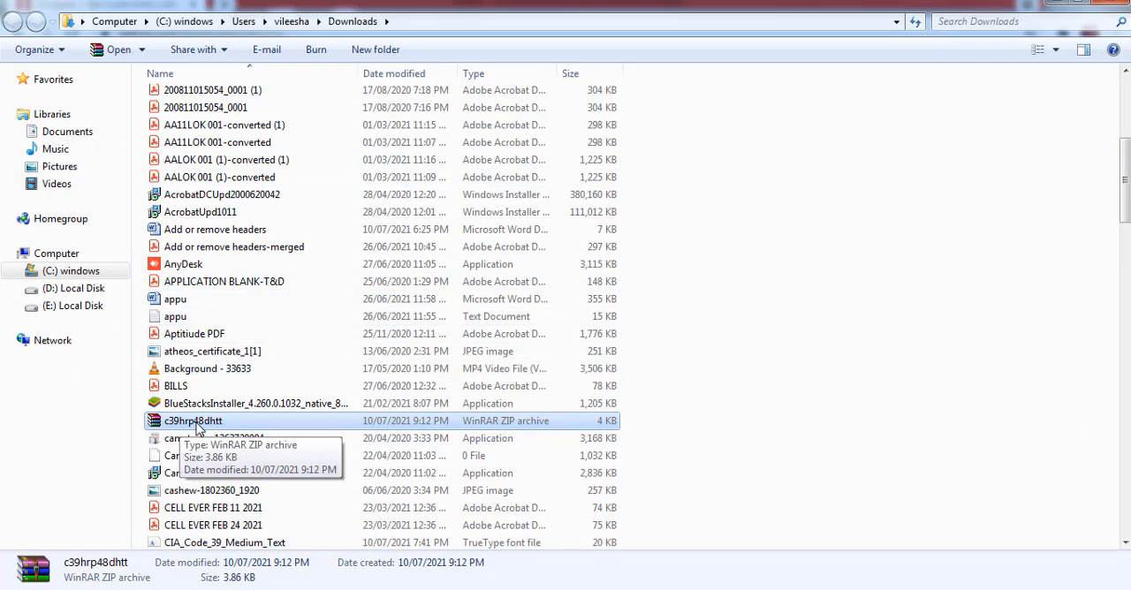
Extract the c39hrp48dhtt zip archive into its own folder within Downloads
right_click(197, 428)
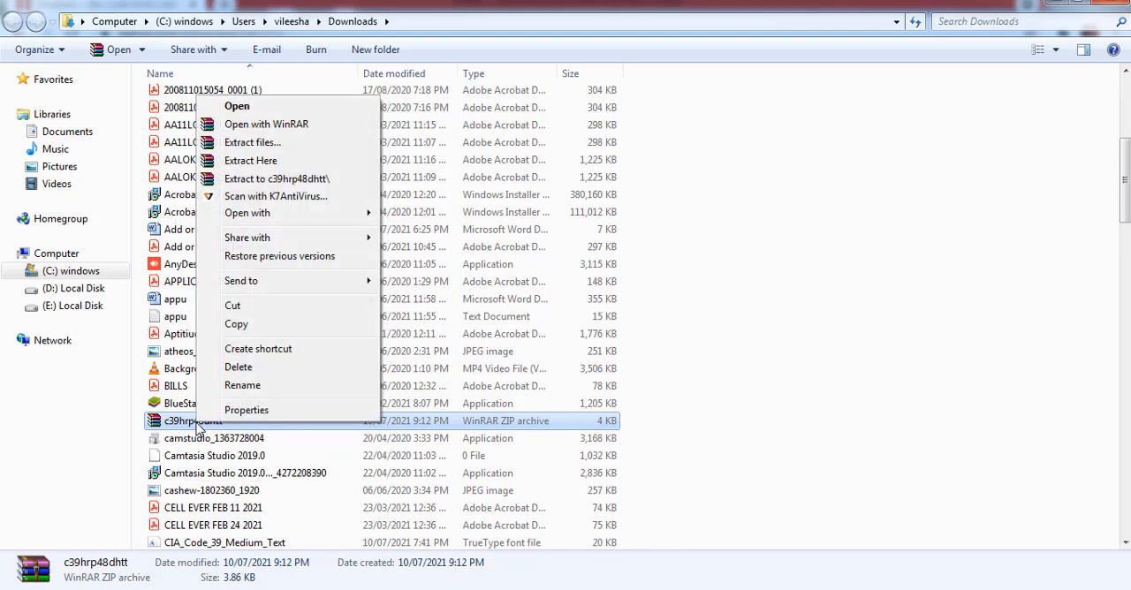
left_click(252, 144)
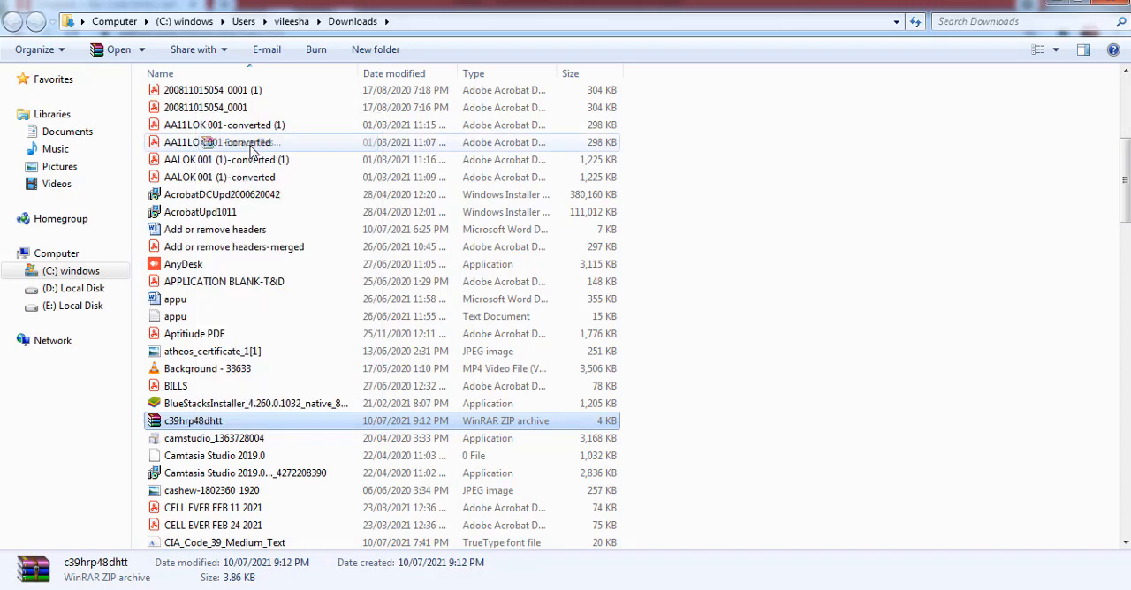
left_click(613, 471)
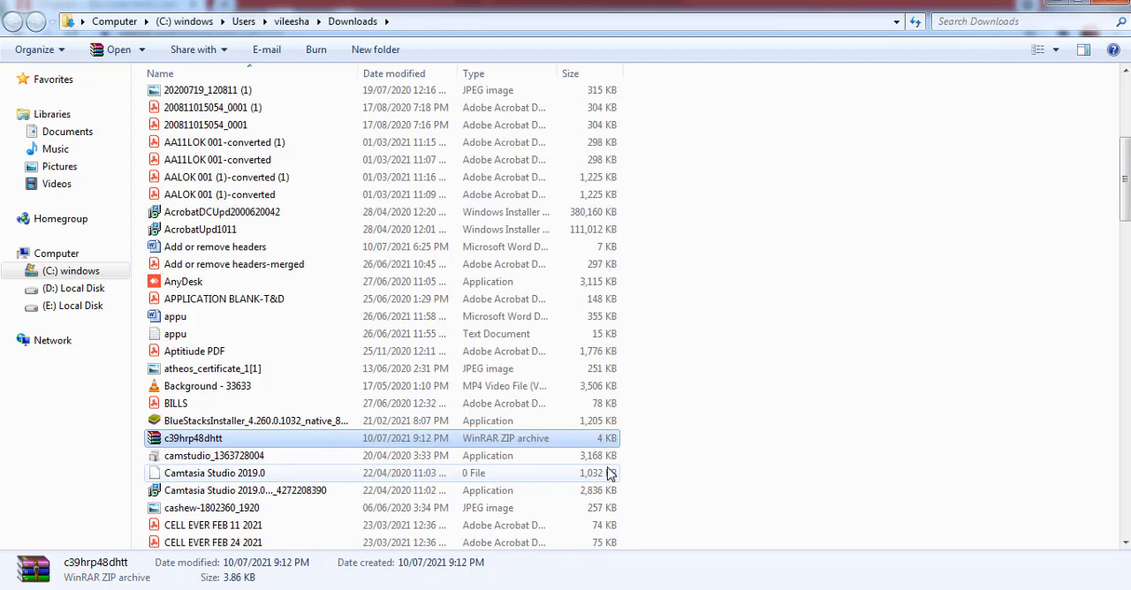
Open the extracted c39hrp48dhtt folder and install the TrueType font it contains, closing the font preview
scroll(251, 375, "up", 6)
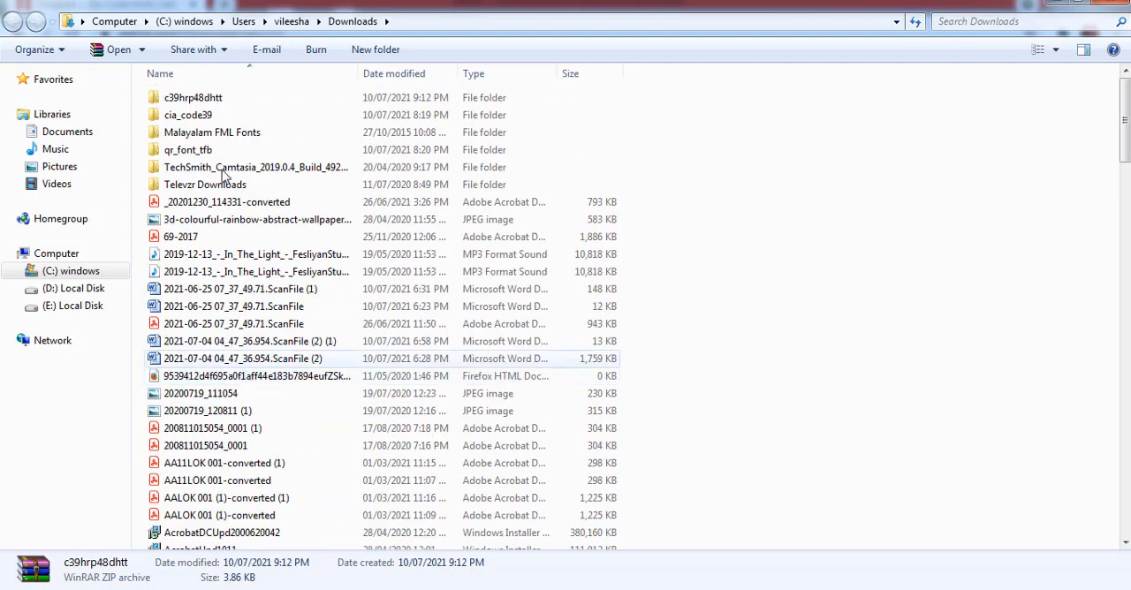
double_click(219, 100)
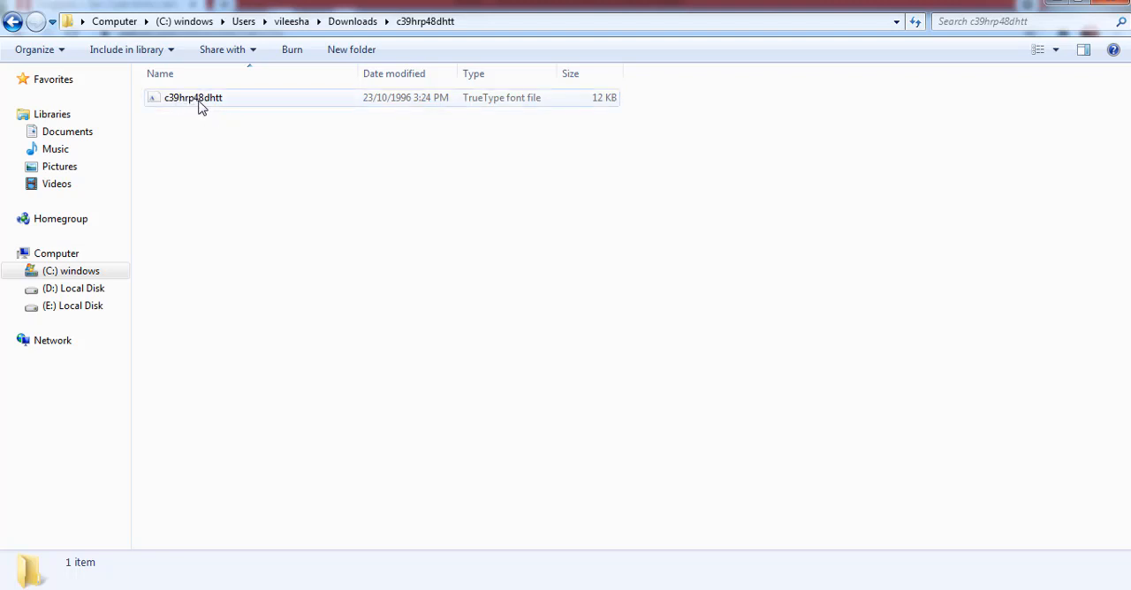
double_click(270, 102)
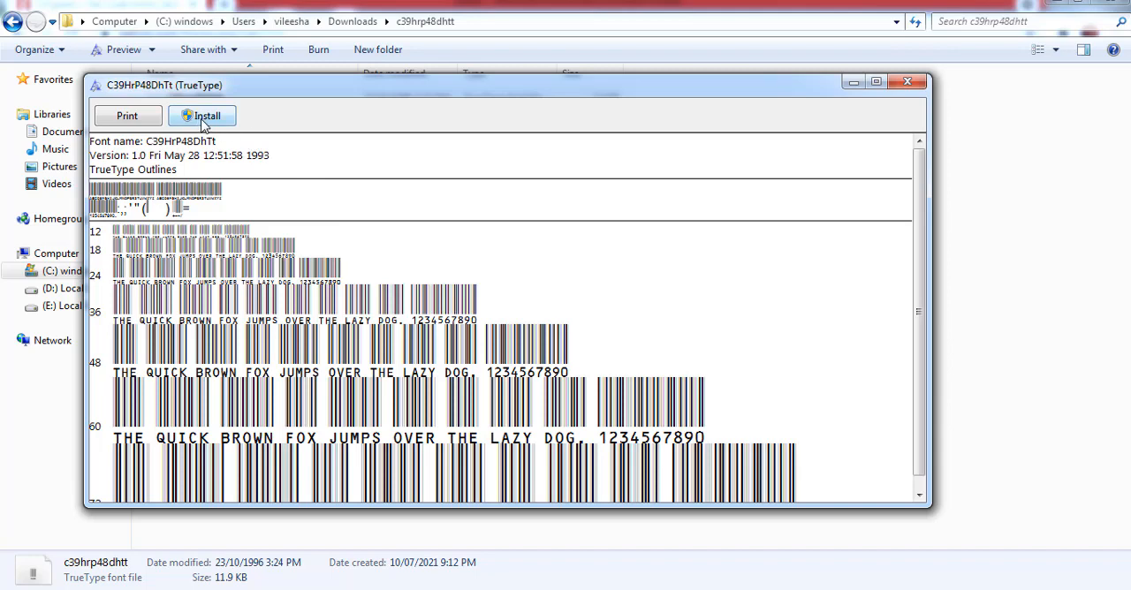
left_click(203, 121)
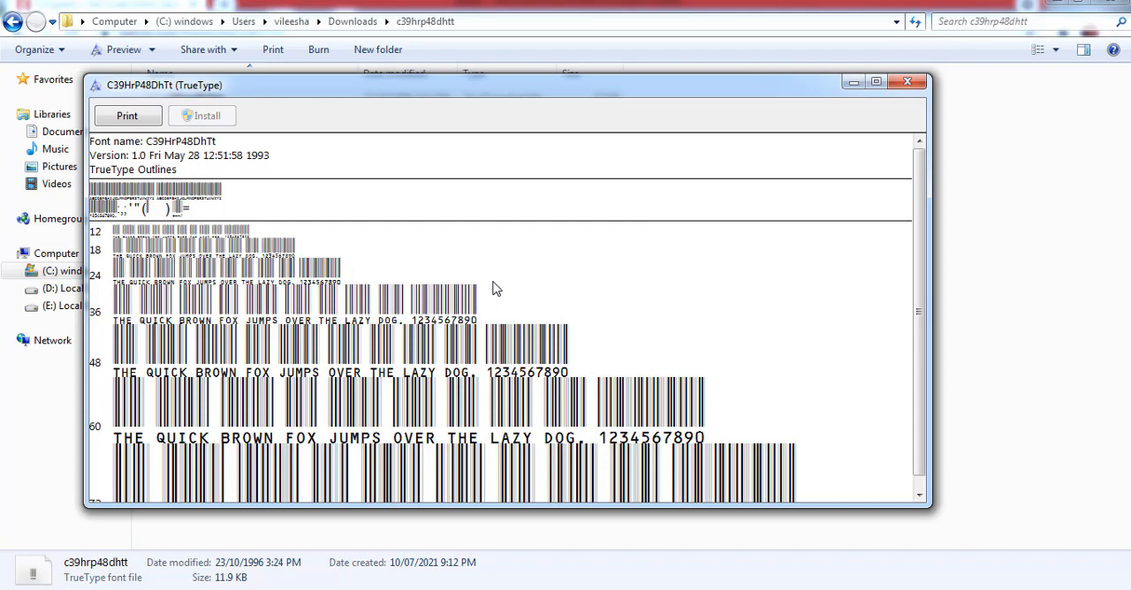
left_click(919, 86)
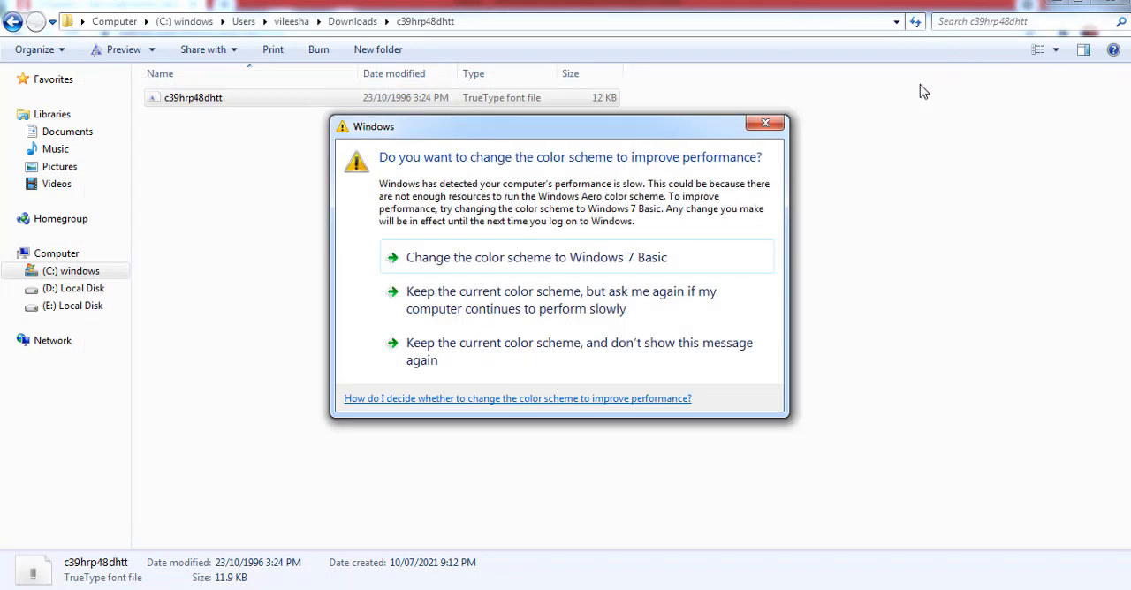
Close the font folder, dismiss the Windows color scheme message and return to the Excel workbook
left_click(1112, 6)
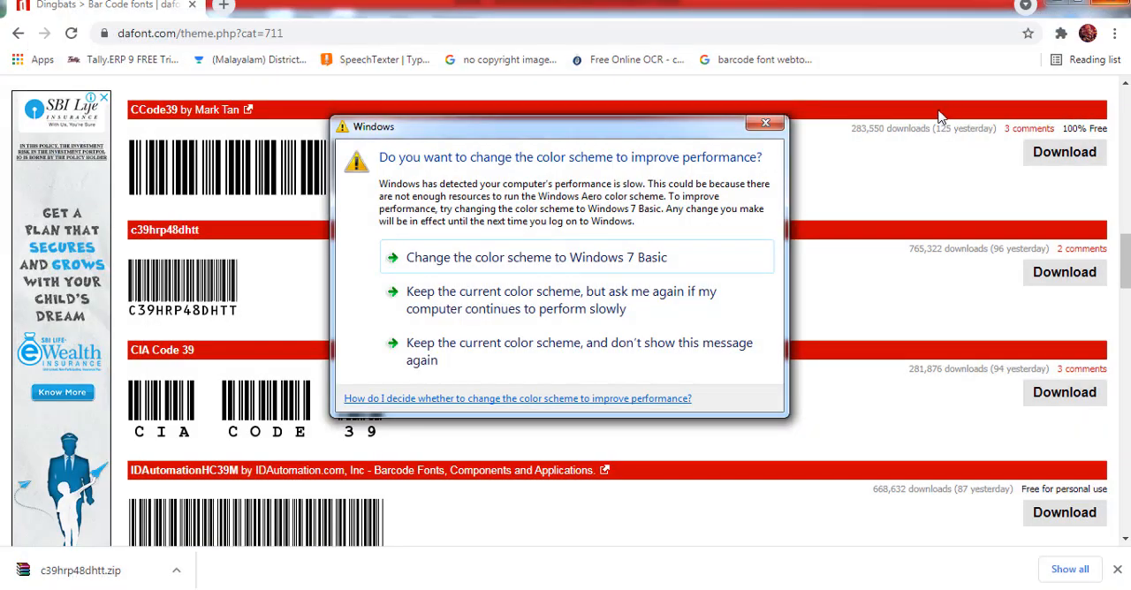
left_click(766, 122)
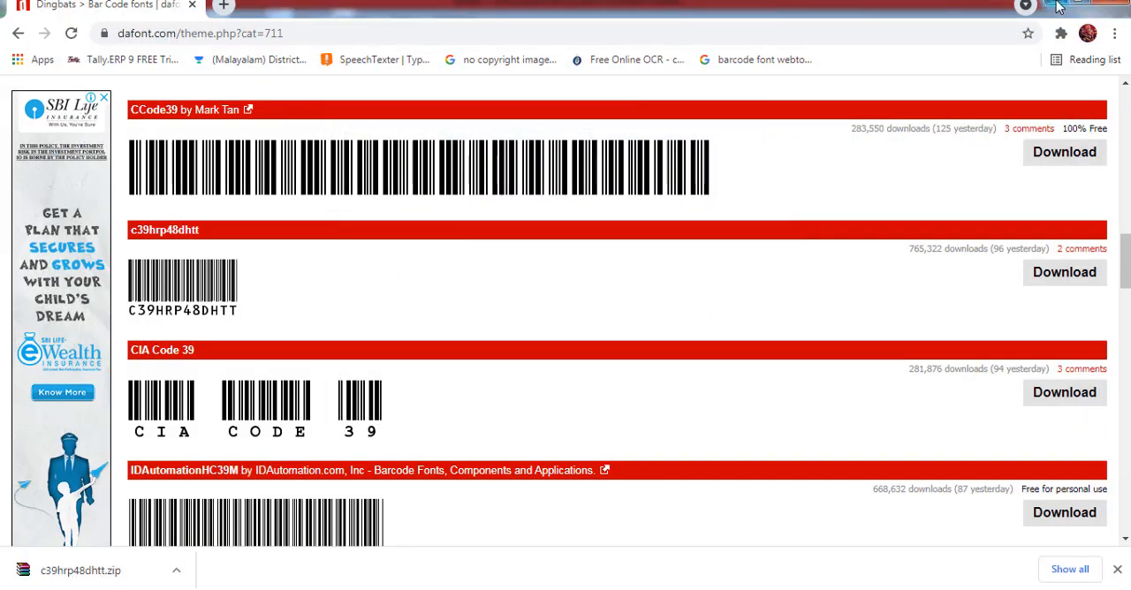
left_click(1057, 5)
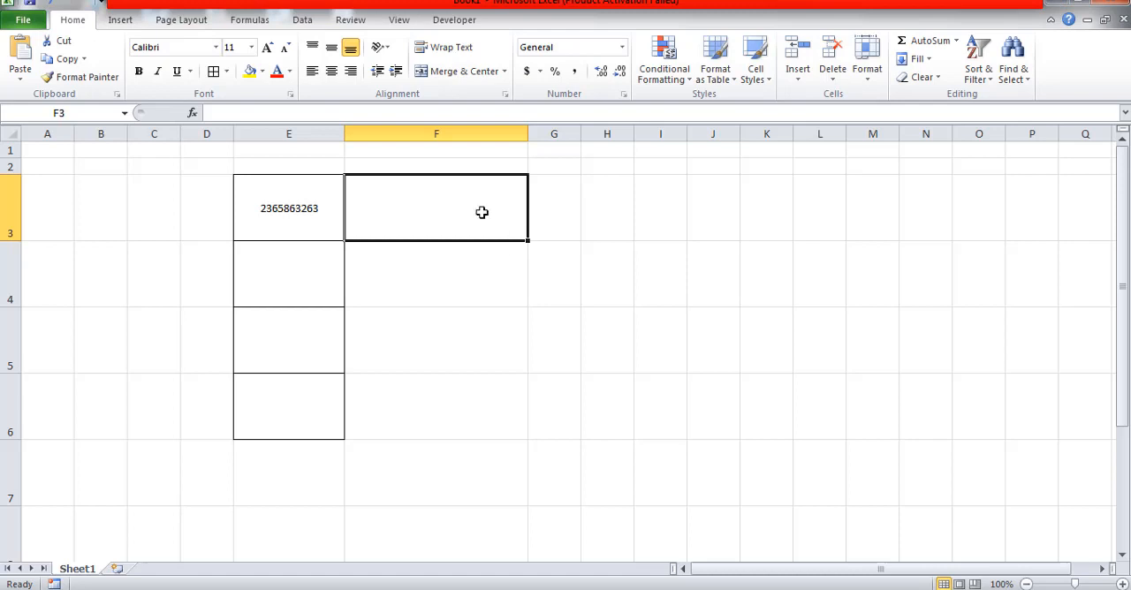
Widen column E to make more room for a barcode in cell E3
left_click_drag(342, 138, 399, 139)
left_click(343, 208)
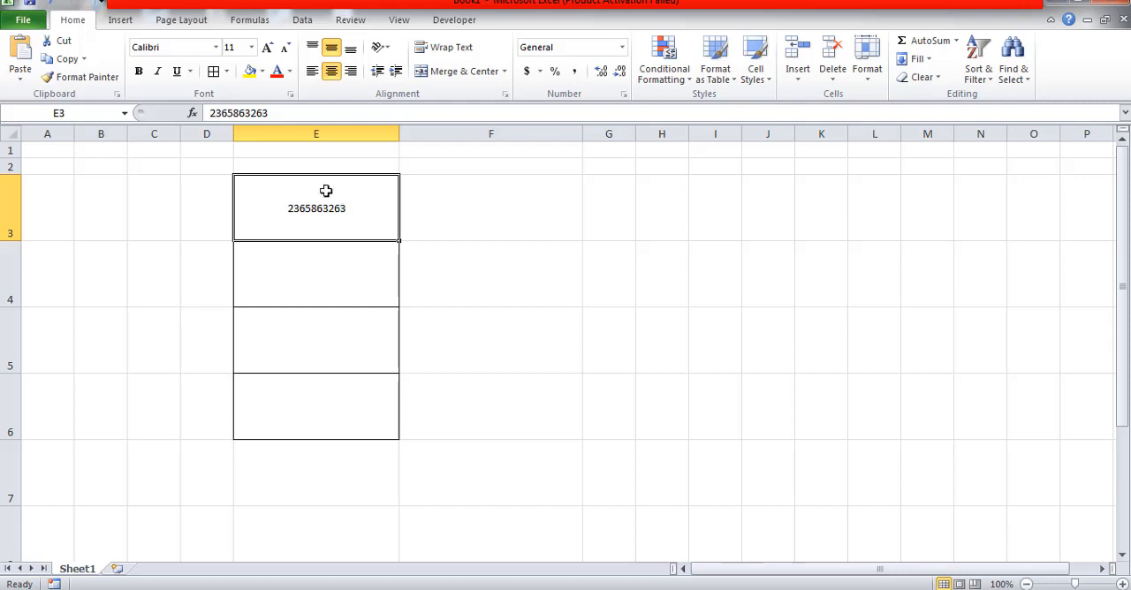
left_click(480, 298)
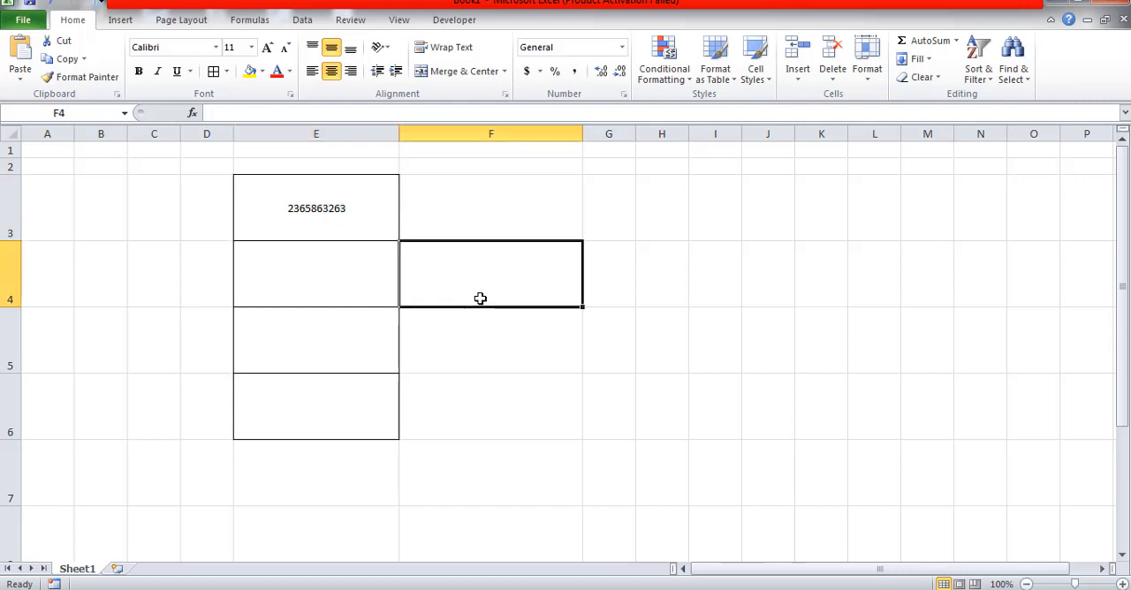
Apply the CIA Code 39 Medium barcode font to the number in cell E3
left_click(376, 232)
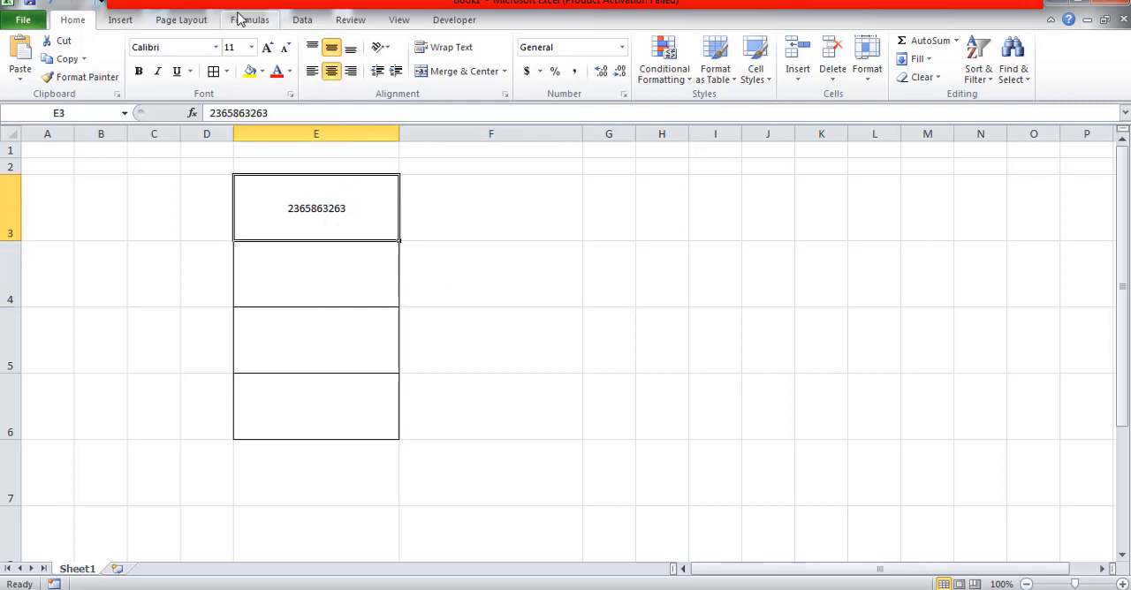
left_click(217, 48)
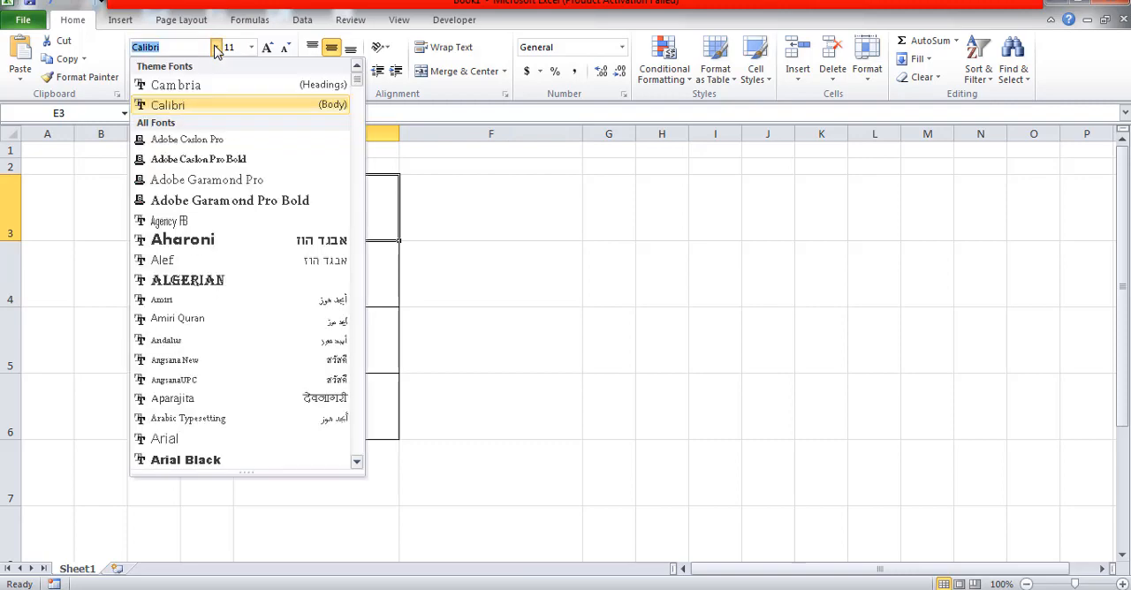
scroll(215, 296, "down", 5)
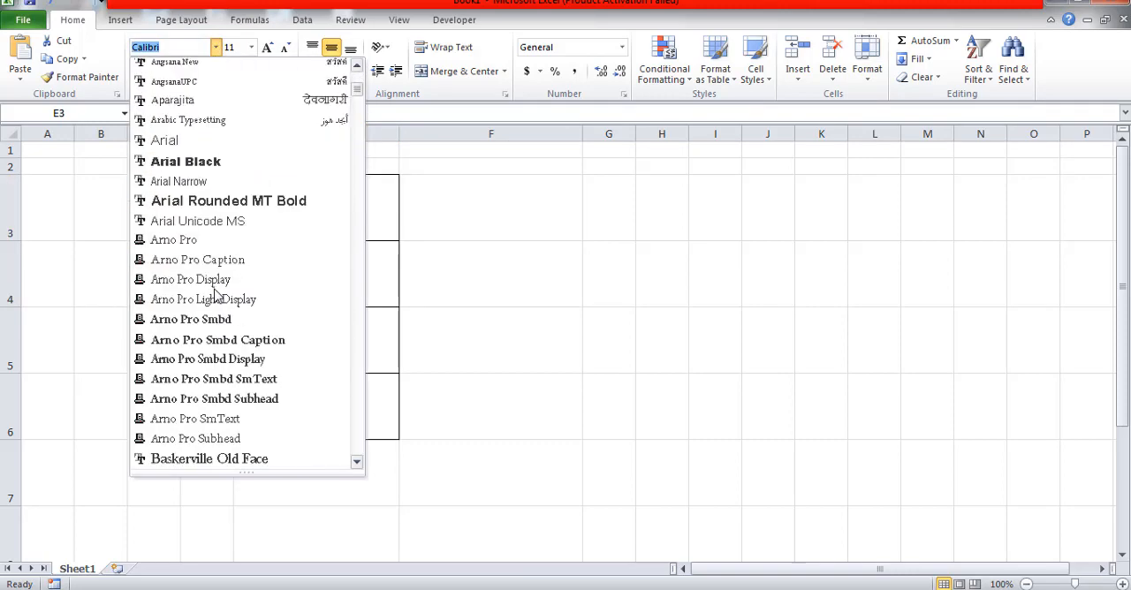
scroll(215, 295, "down", 9)
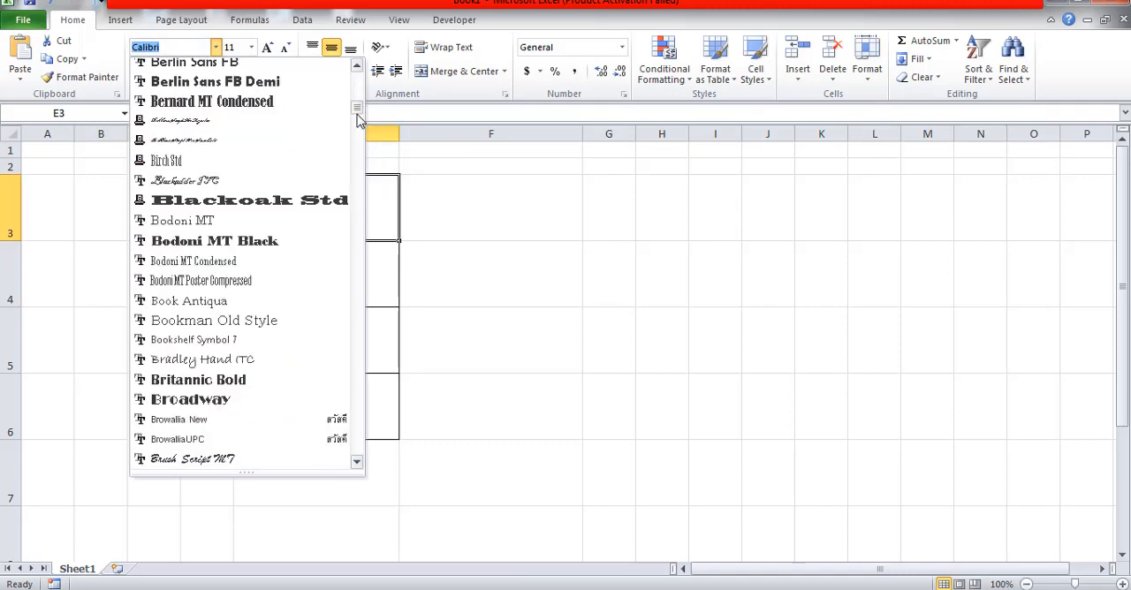
left_click_drag(357, 110, 358, 132)
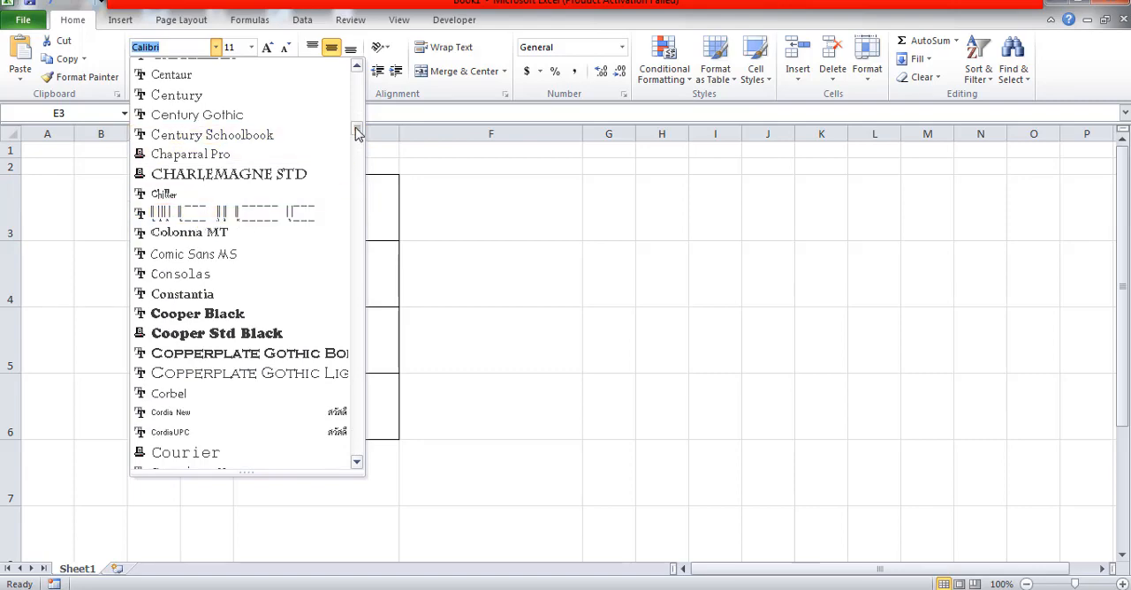
mouse_move(358, 131)
left_mouse_down()
mouse_move(364, 397)
mouse_move(359, 90)
mouse_move(356, 139)
left_mouse_up()
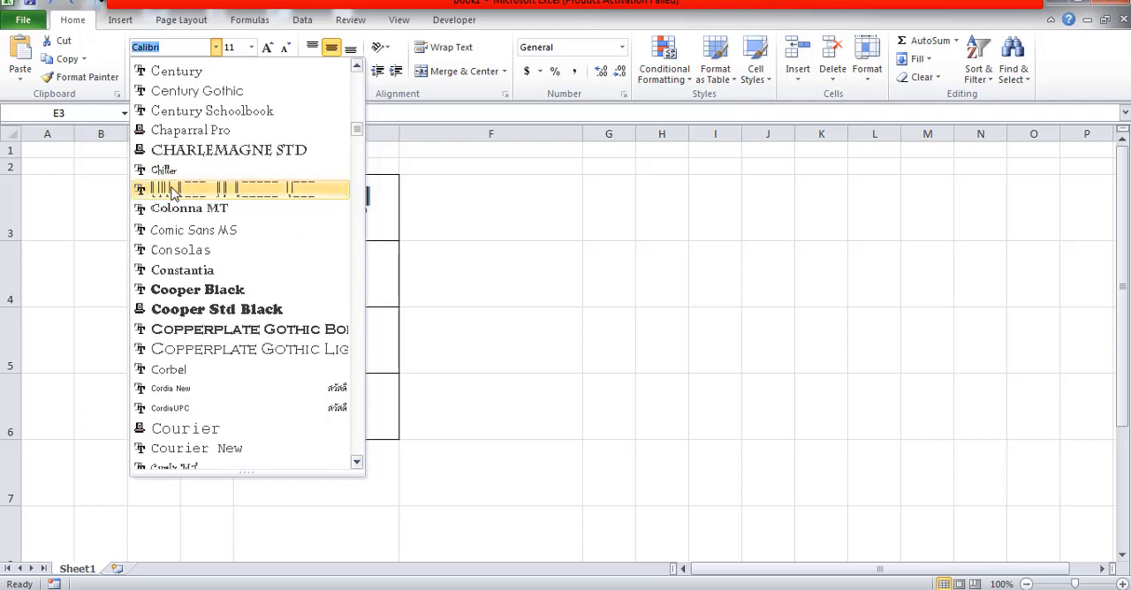
left_click(271, 194)
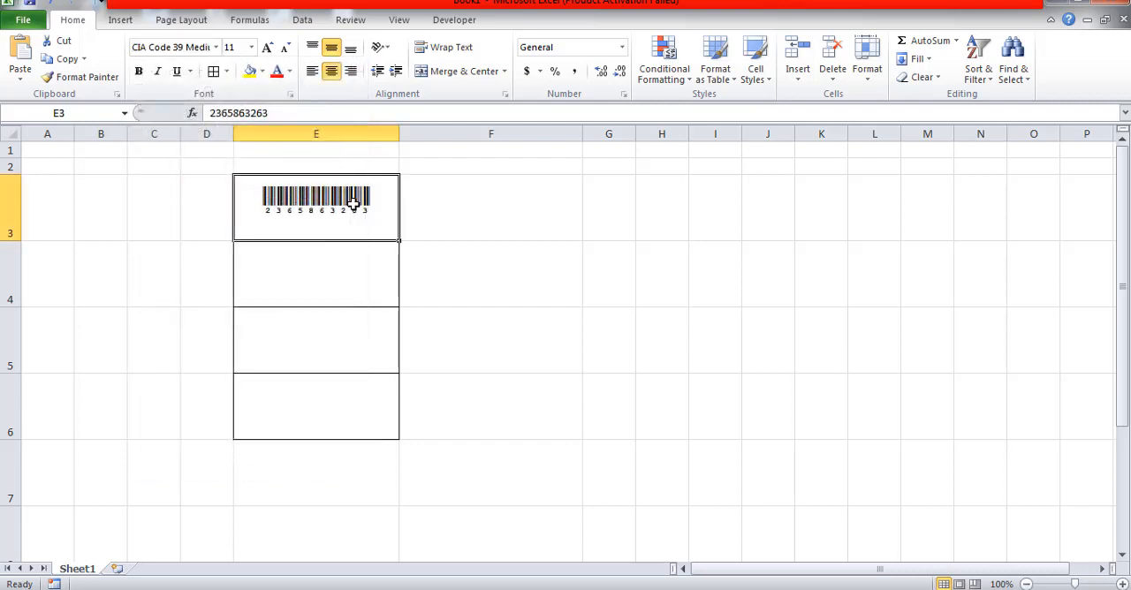
left_click(349, 273)
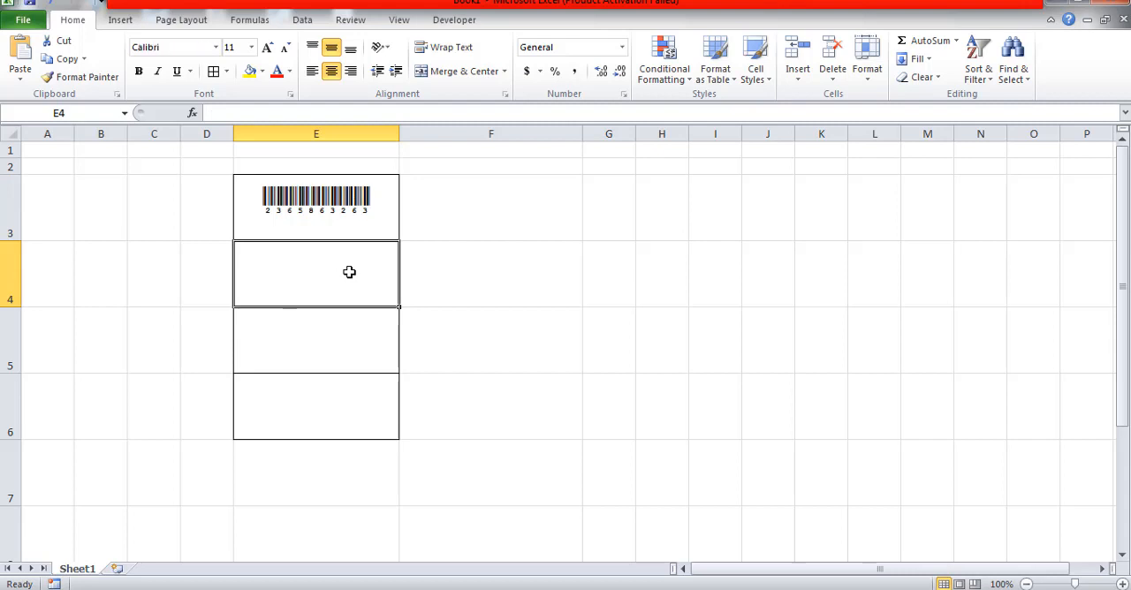
type("635925632546")
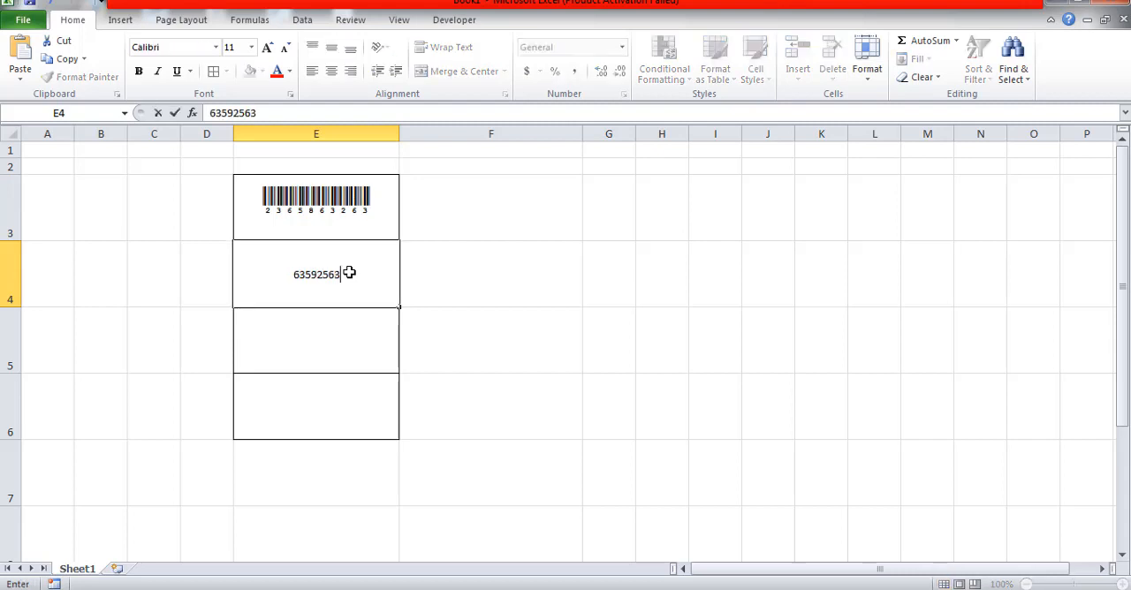
left_click(468, 387)
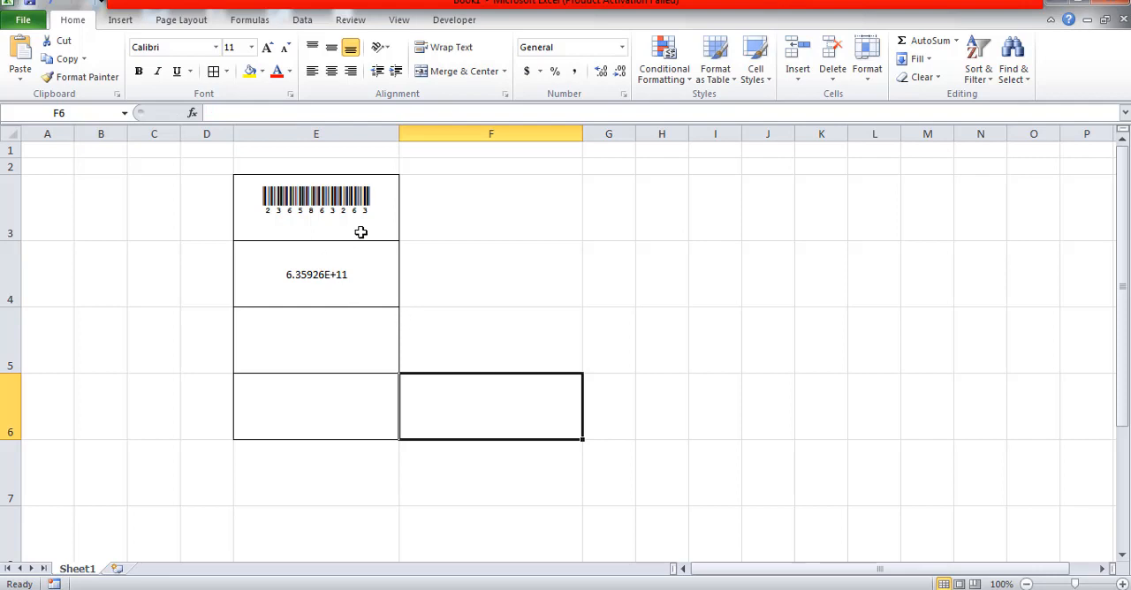
Widen column E slightly and set the number format of cell E4 to Text
left_click_drag(398, 132, 411, 132)
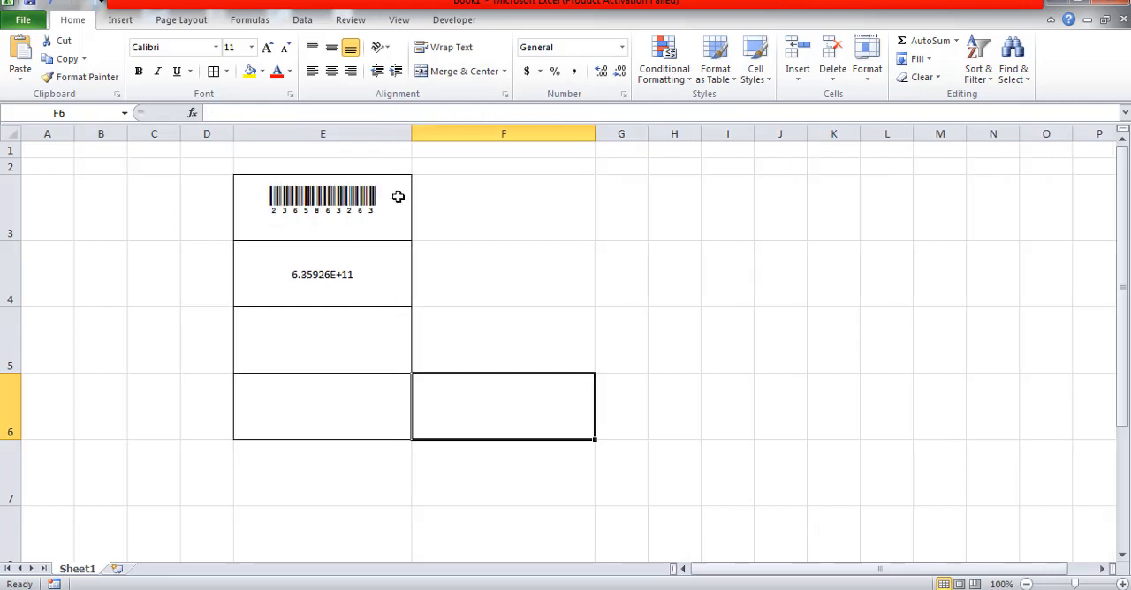
left_click(341, 286)
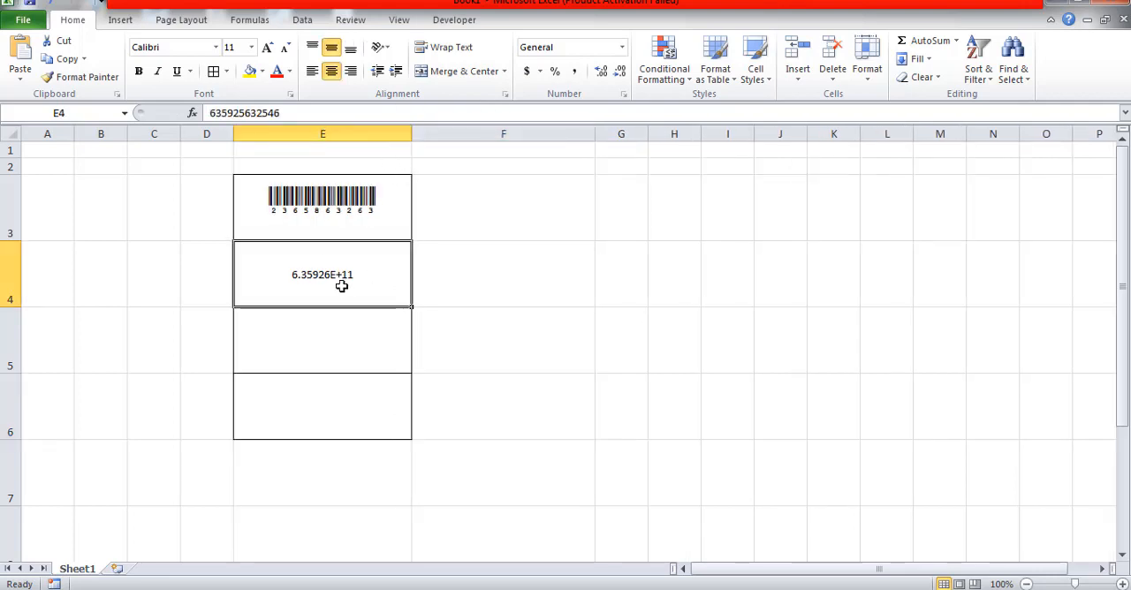
left_click(623, 48)
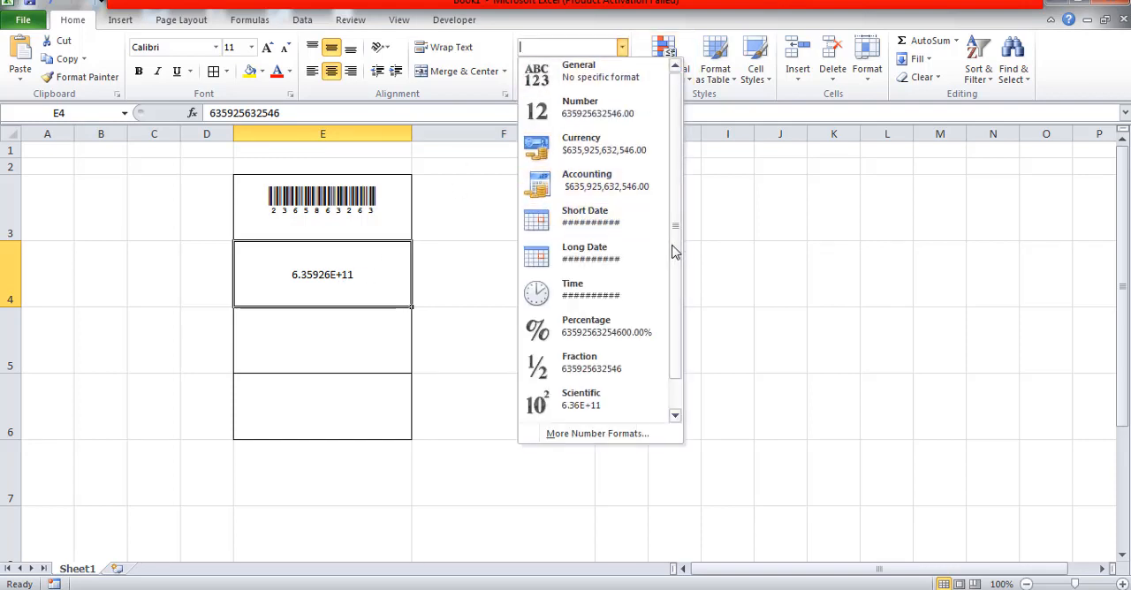
left_click_drag(674, 250, 672, 305)
left_click(583, 415)
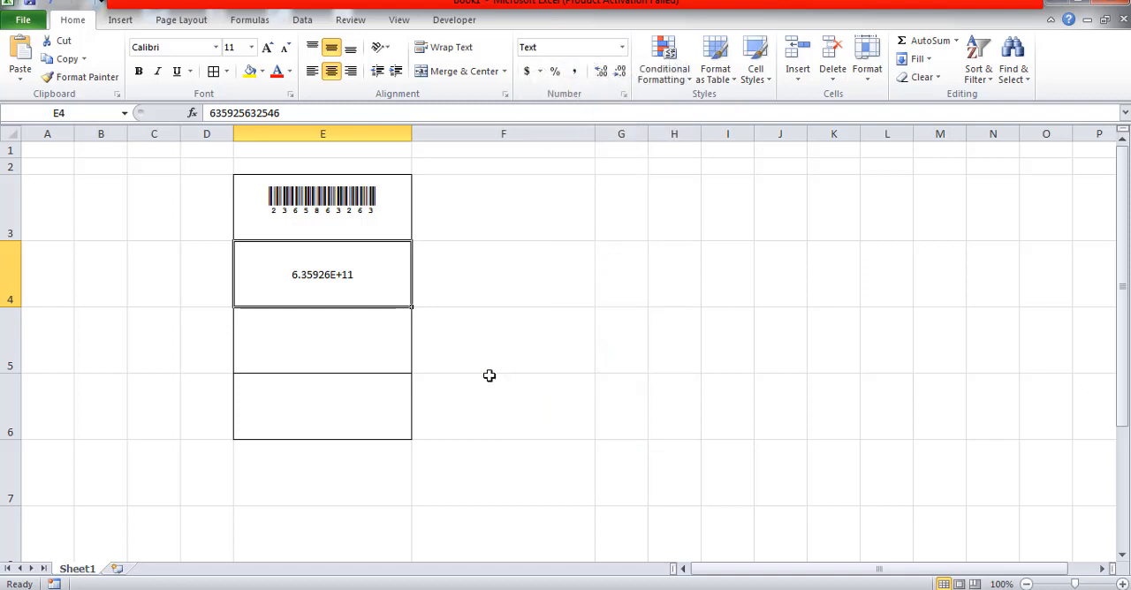
type("653")
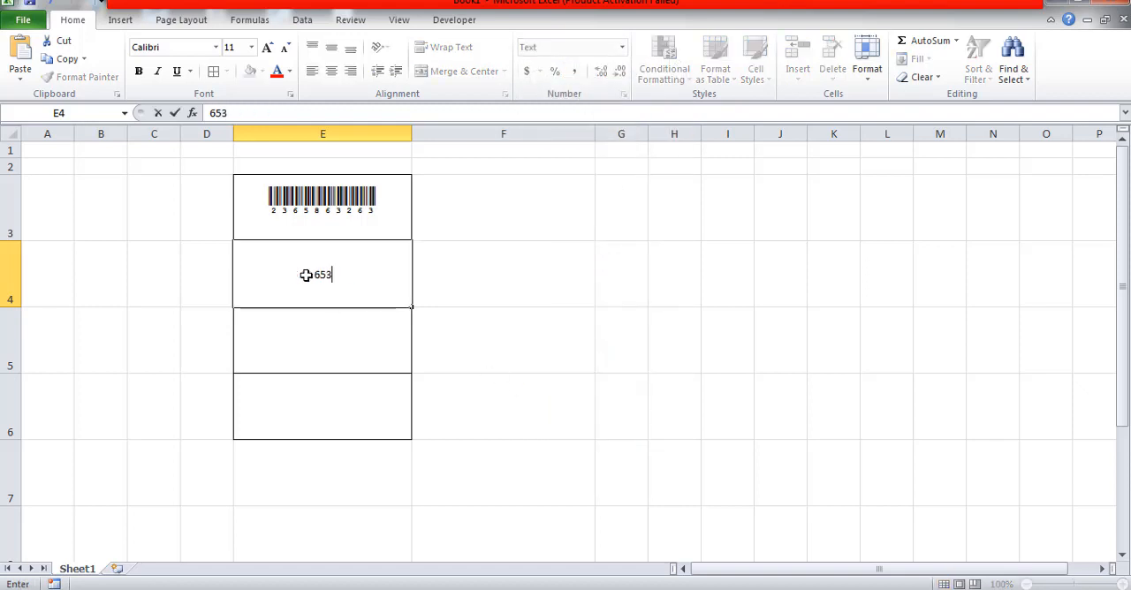
type("369586326")
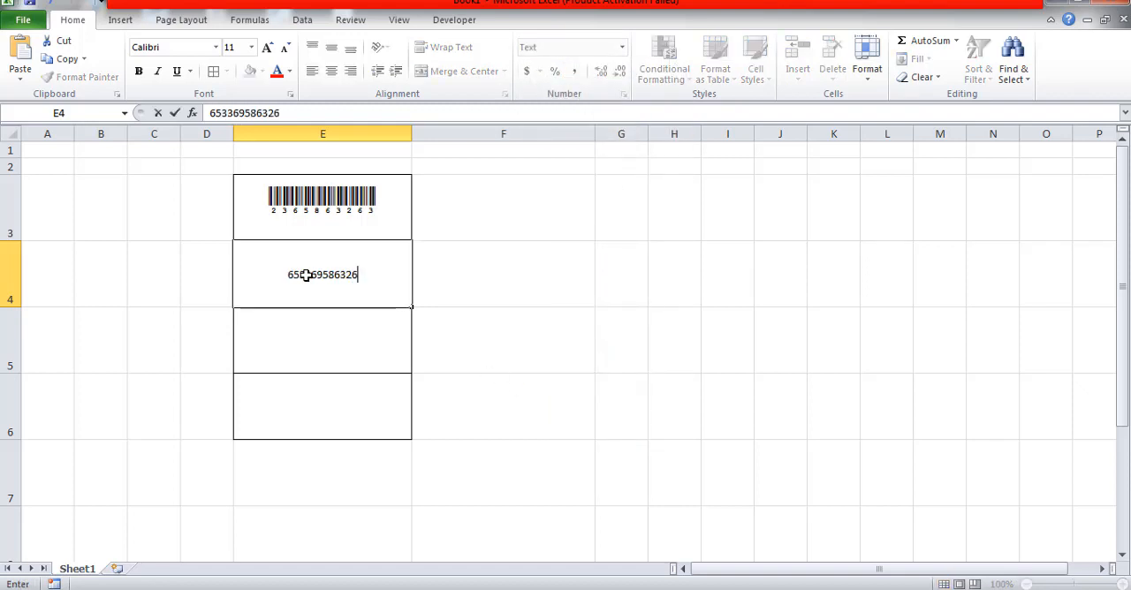
key("Return")
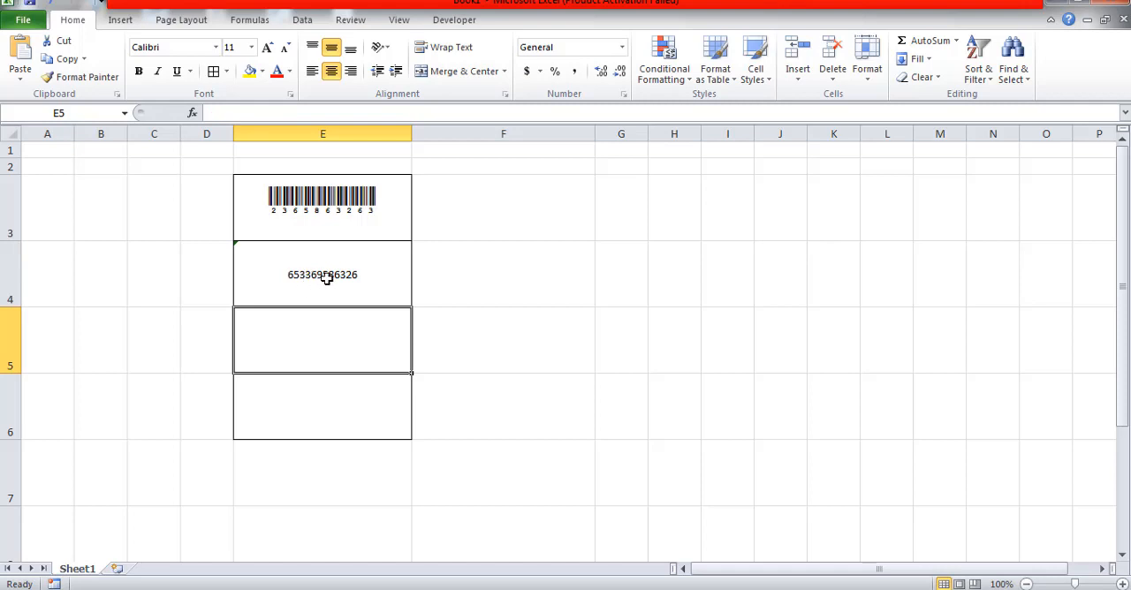
Apply the CIA Code 39 Medium barcode font to the number in cell E4
left_click(362, 277)
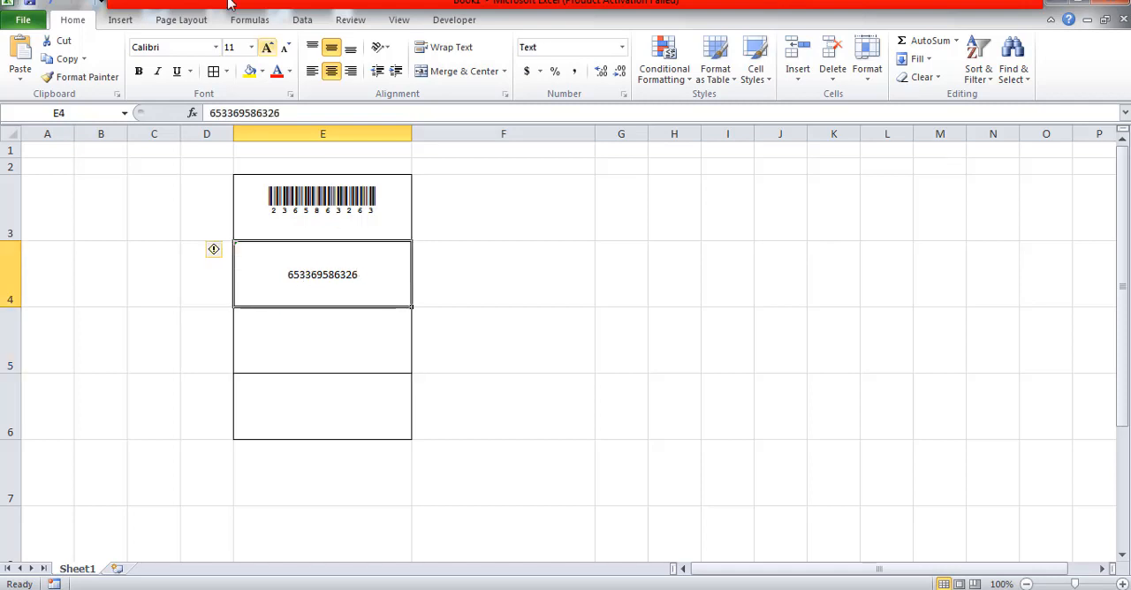
left_click(215, 49)
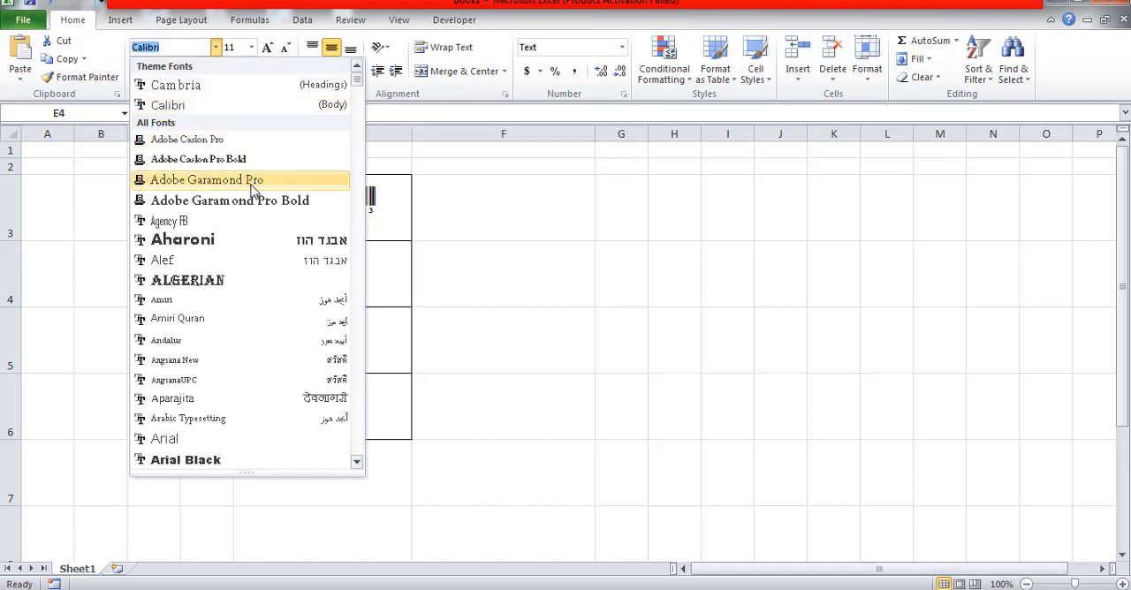
scroll(254, 256, "down", 5)
scroll(254, 256, "down", 20)
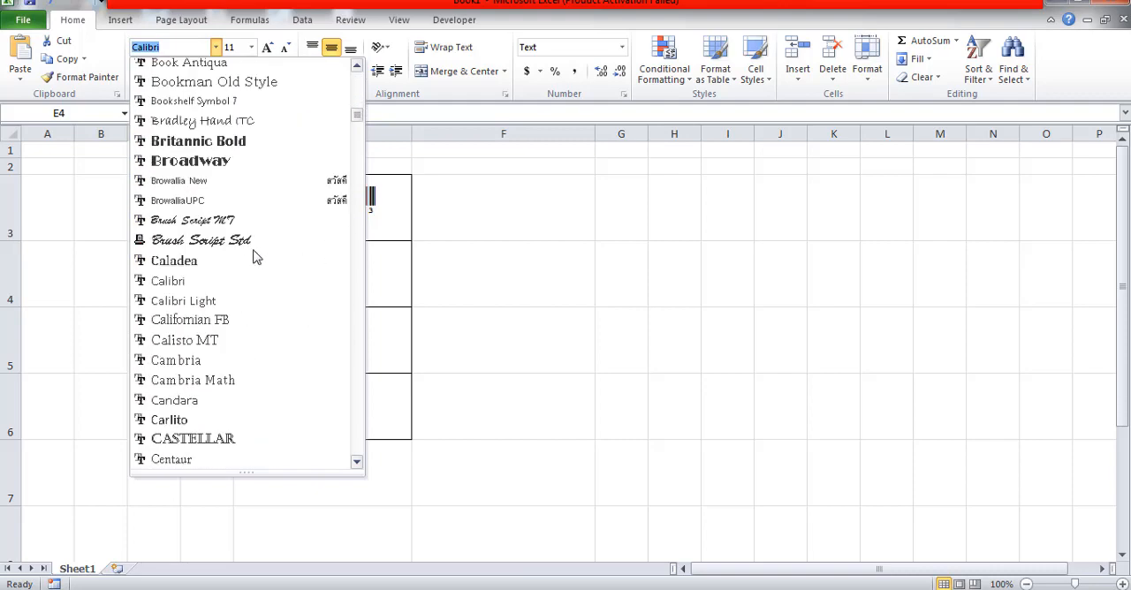
left_click(239, 301)
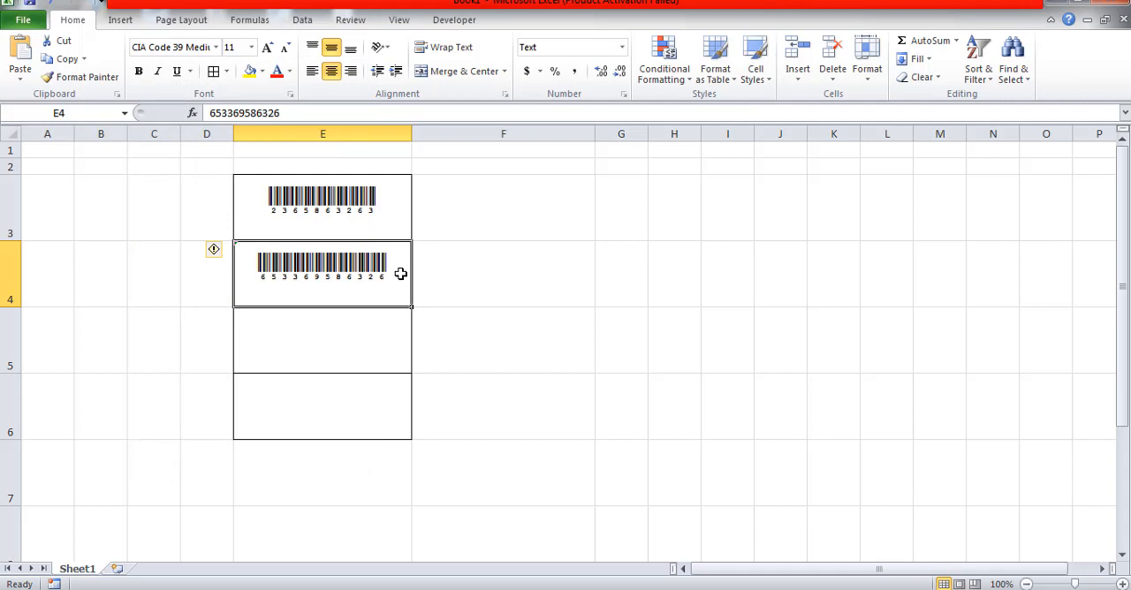
Enter the number 253695863 in cell E5
left_click(354, 353)
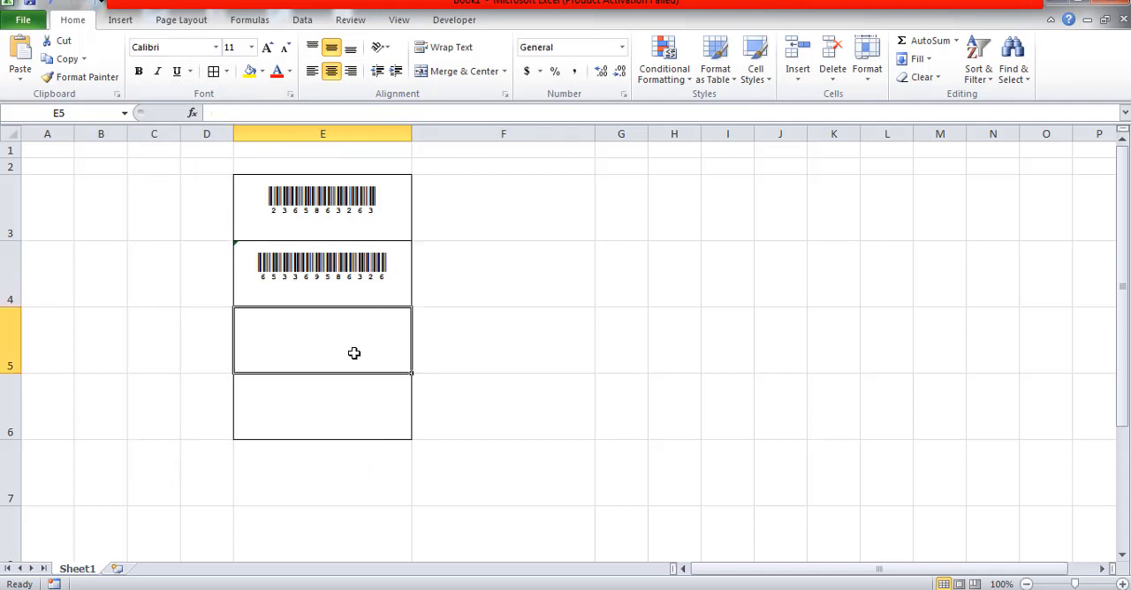
type("25369586")
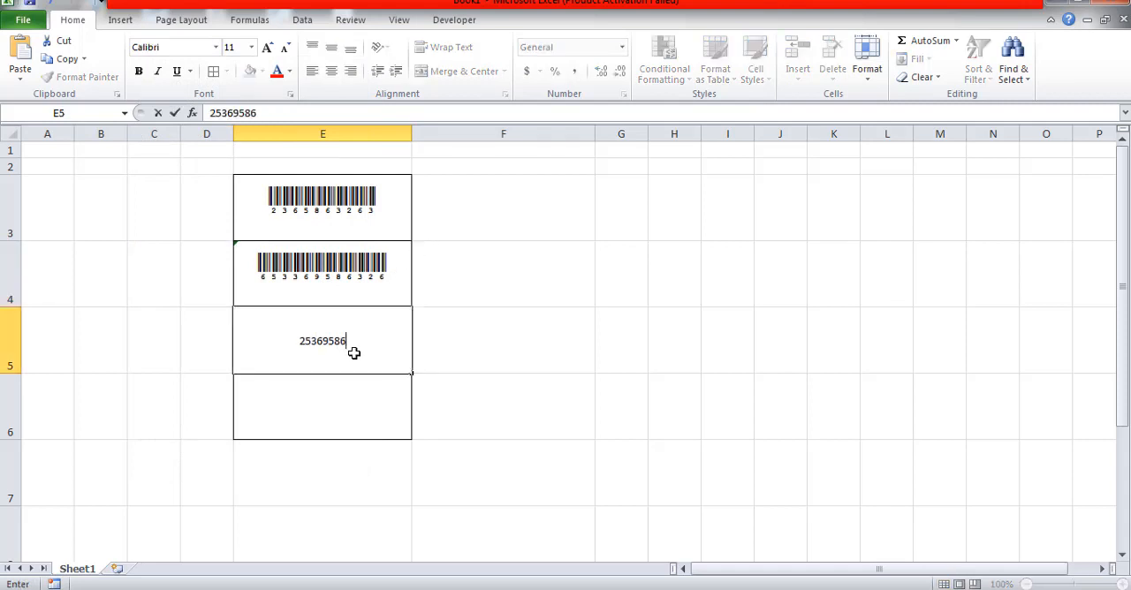
type("3")
left_click(457, 326)
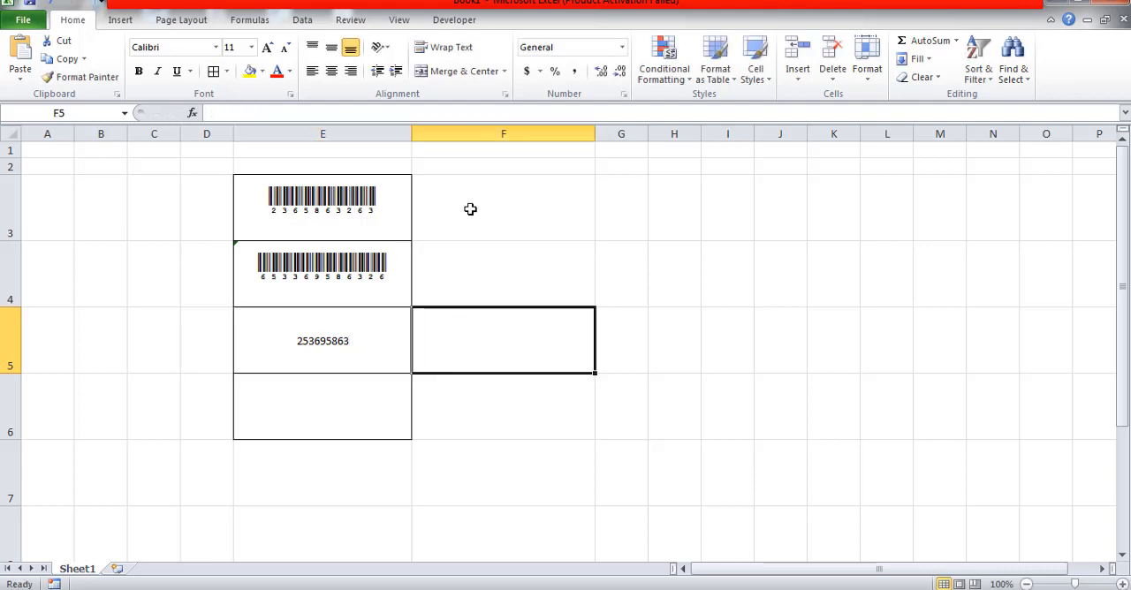
Add all borders to cells F3 through F6
left_click_drag(470, 209, 473, 420)
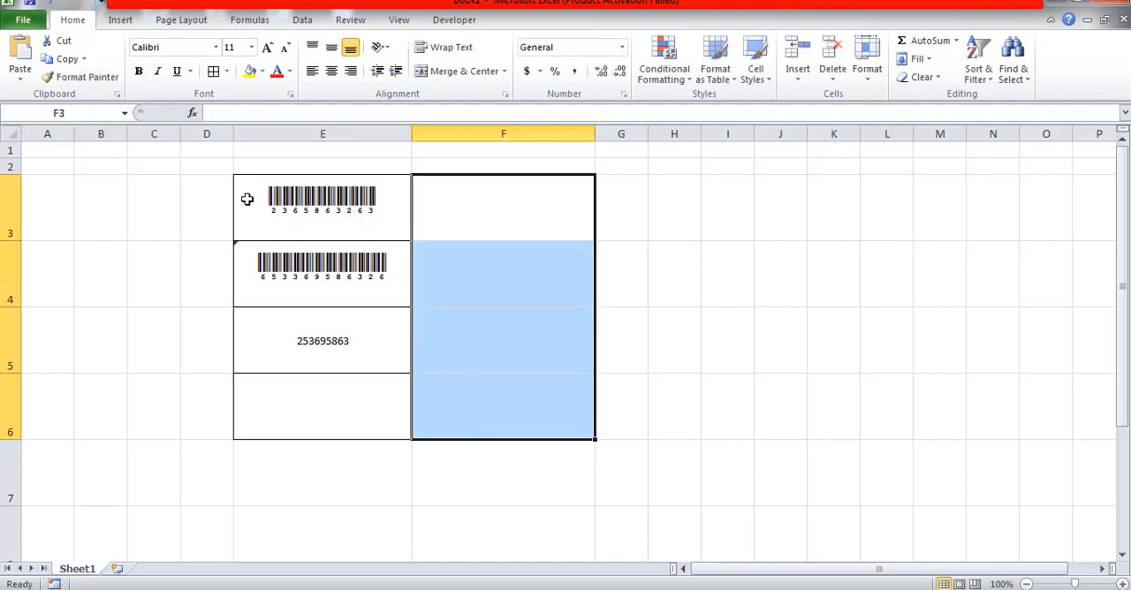
left_click(214, 70)
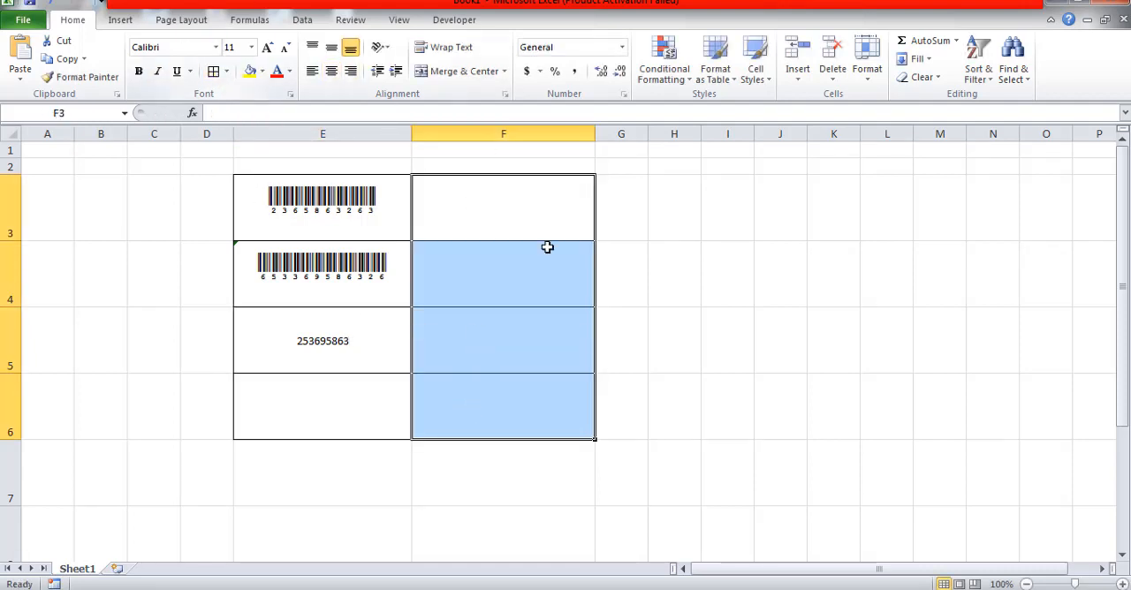
Enter the formula ="("&E5&")" in cell F5 to wrap the number from E5 in parentheses
left_click(465, 343)
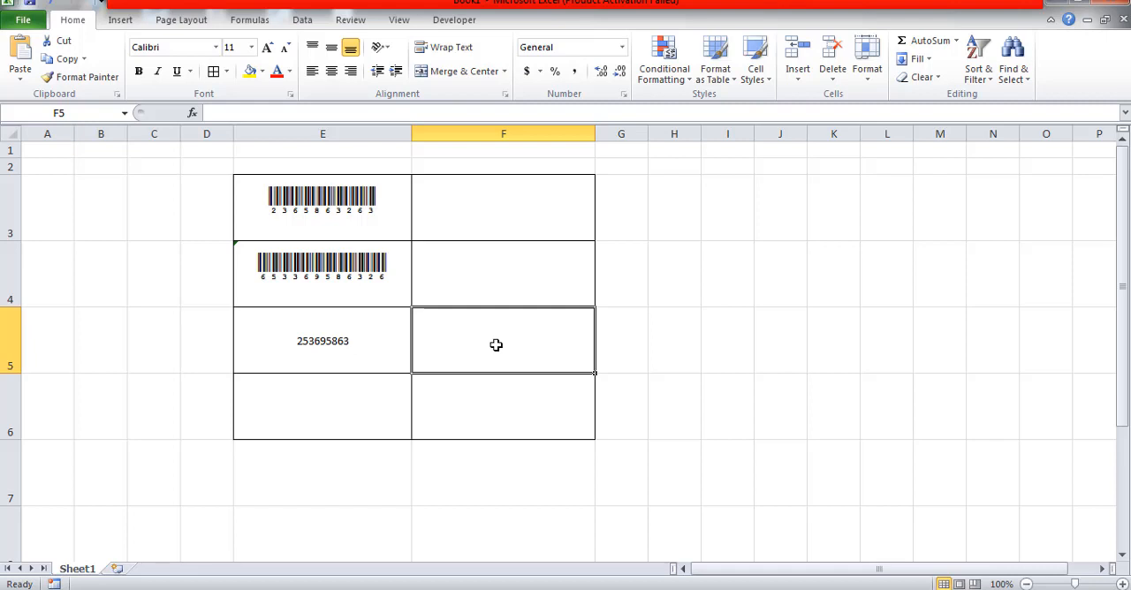
type("=")
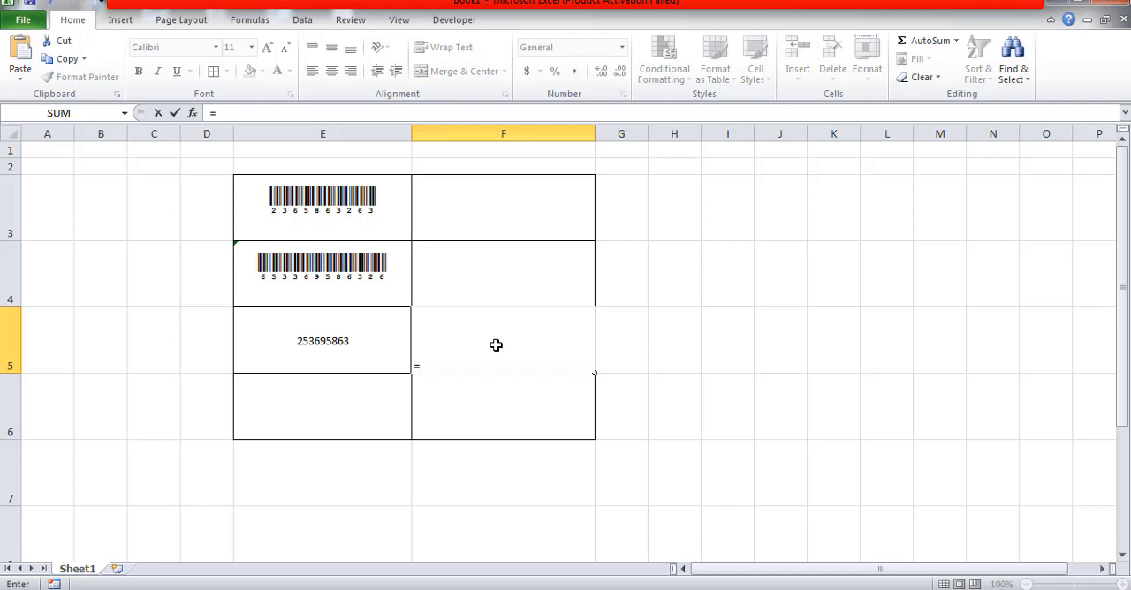
type("\"(\"&")
left_click(364, 356)
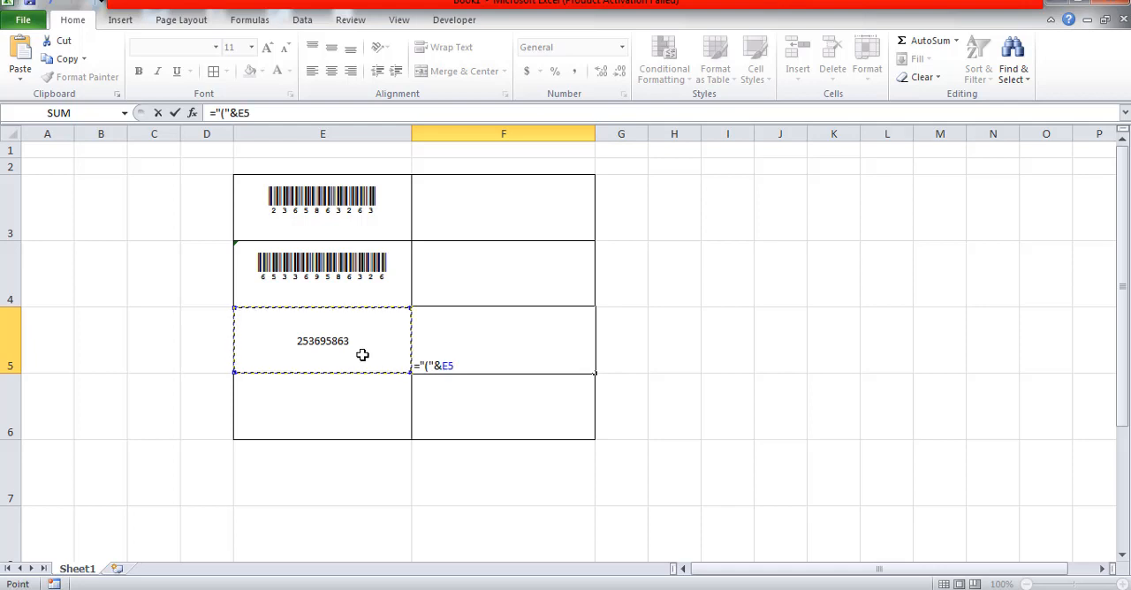
type("&")
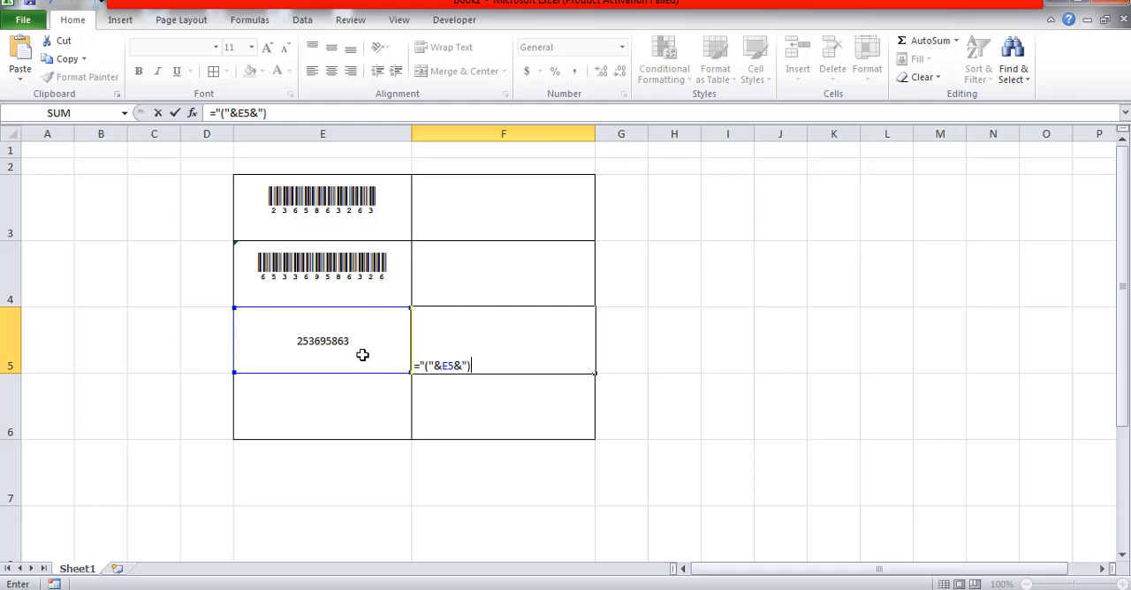
type("\")\"")
key("Return")
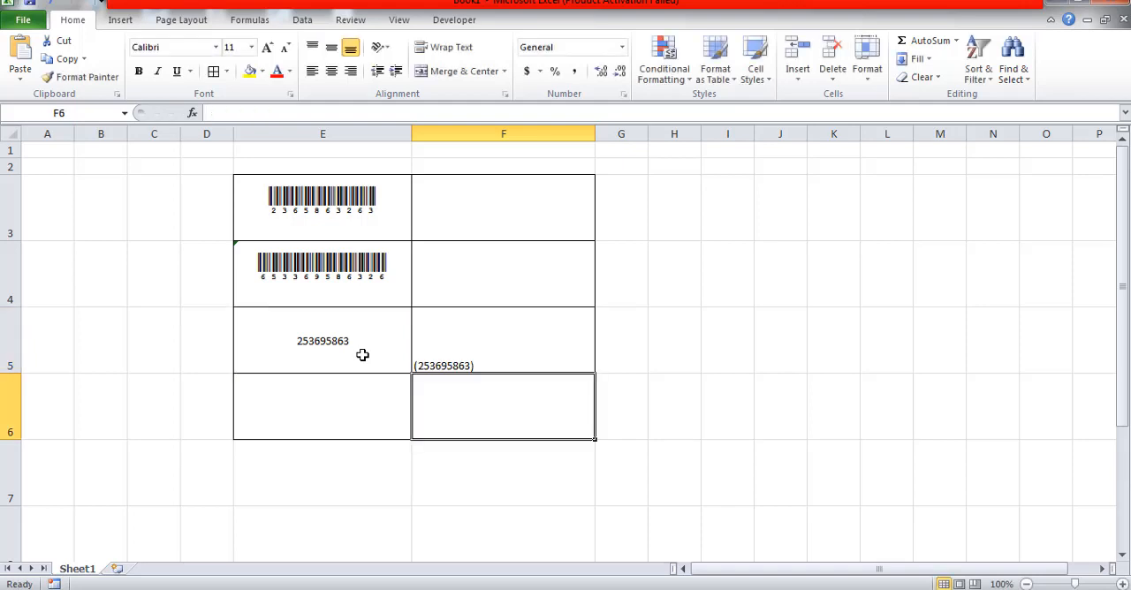
Apply the CIA Code 39 Medium barcode font to the formula cell F5
left_click(493, 360)
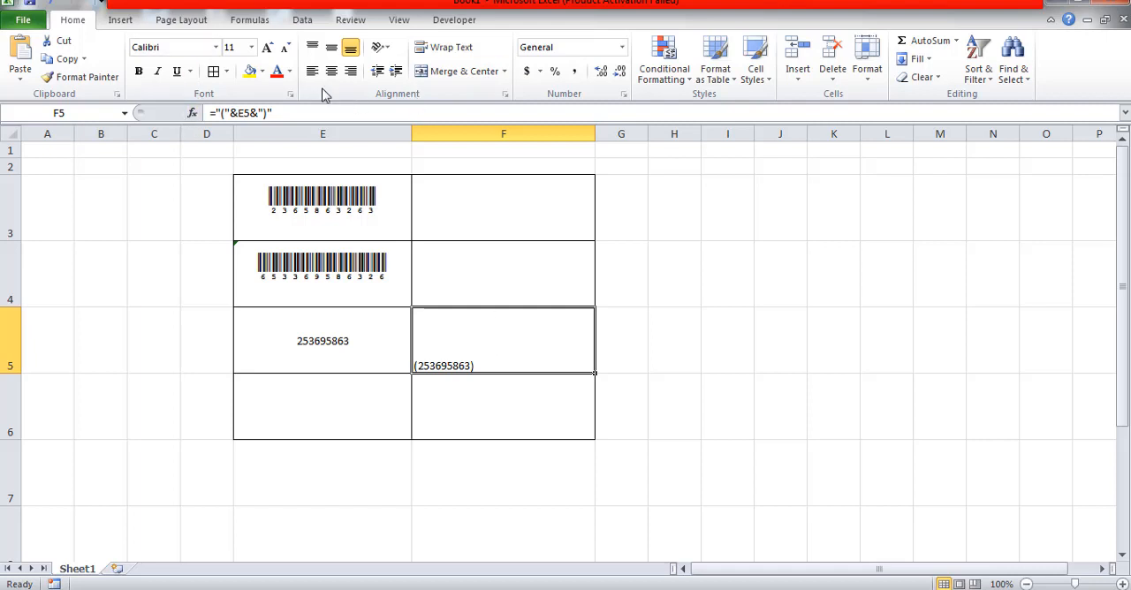
left_click(215, 47)
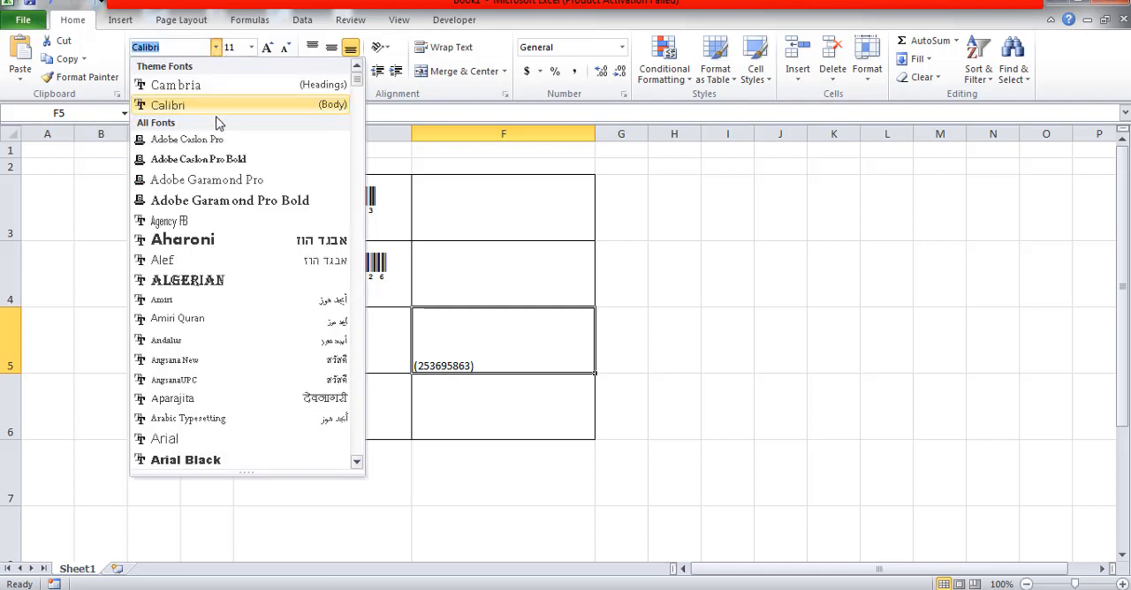
scroll(223, 336, "down", 1)
scroll(220, 353, "down", 12)
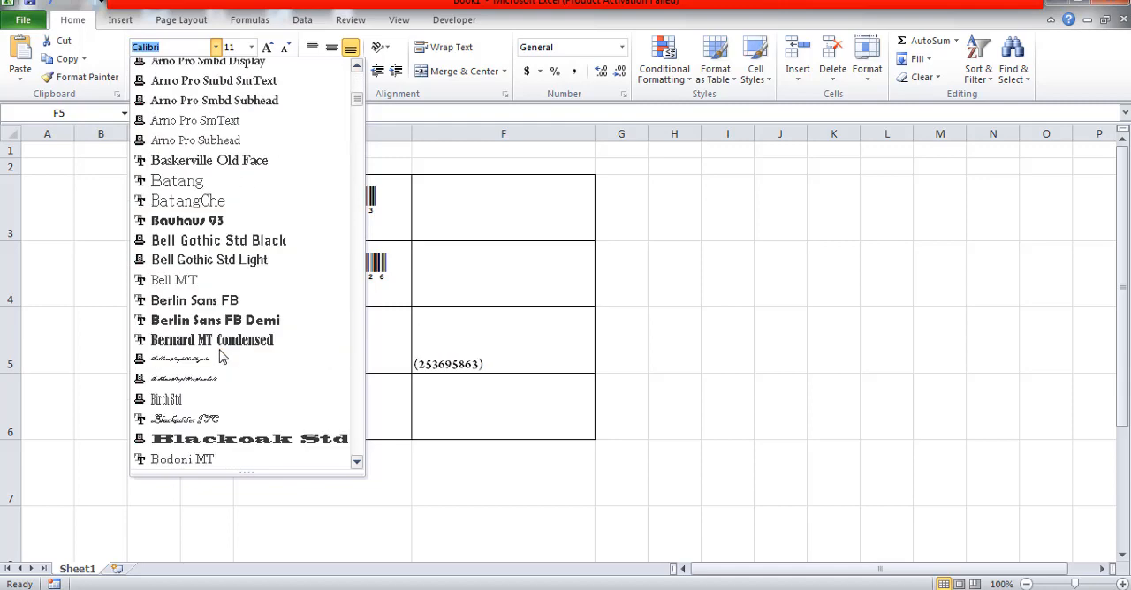
scroll(221, 379, "down", 7)
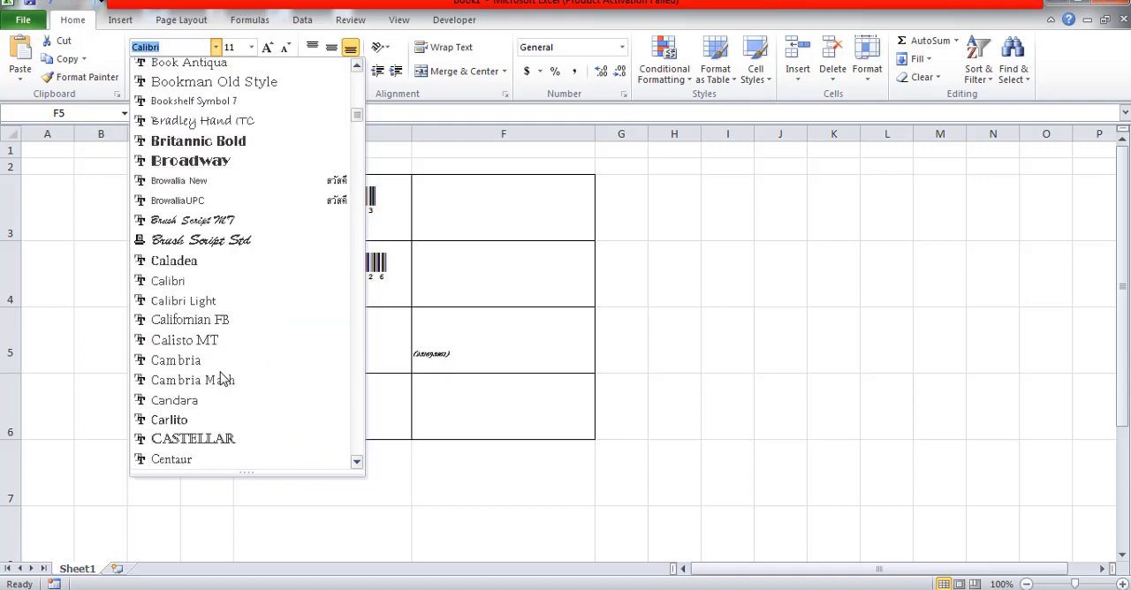
left_click(222, 361)
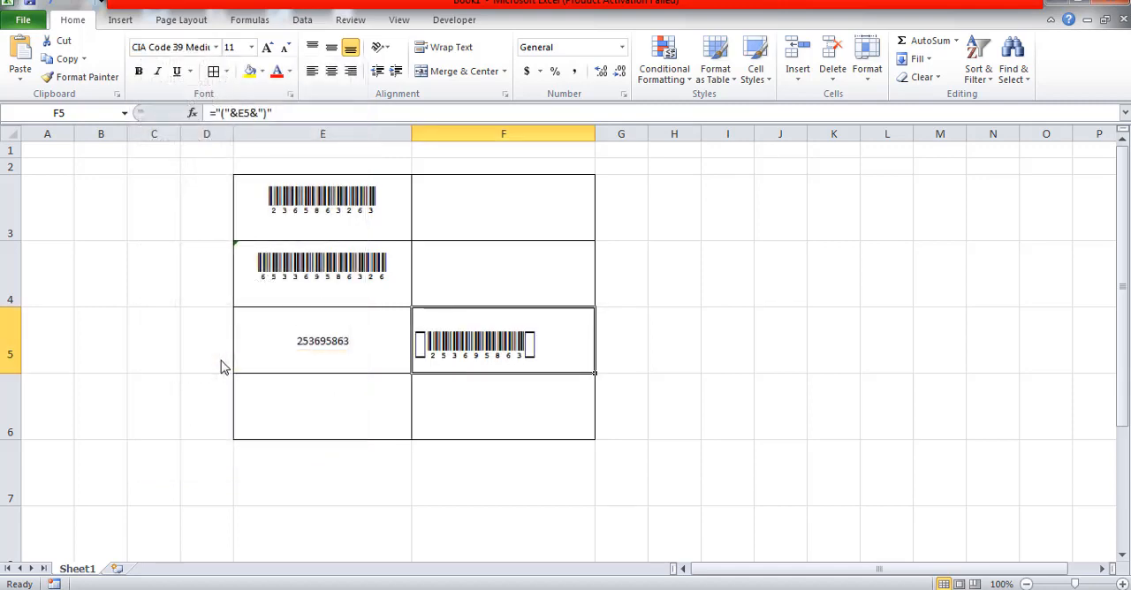
left_click(659, 385)
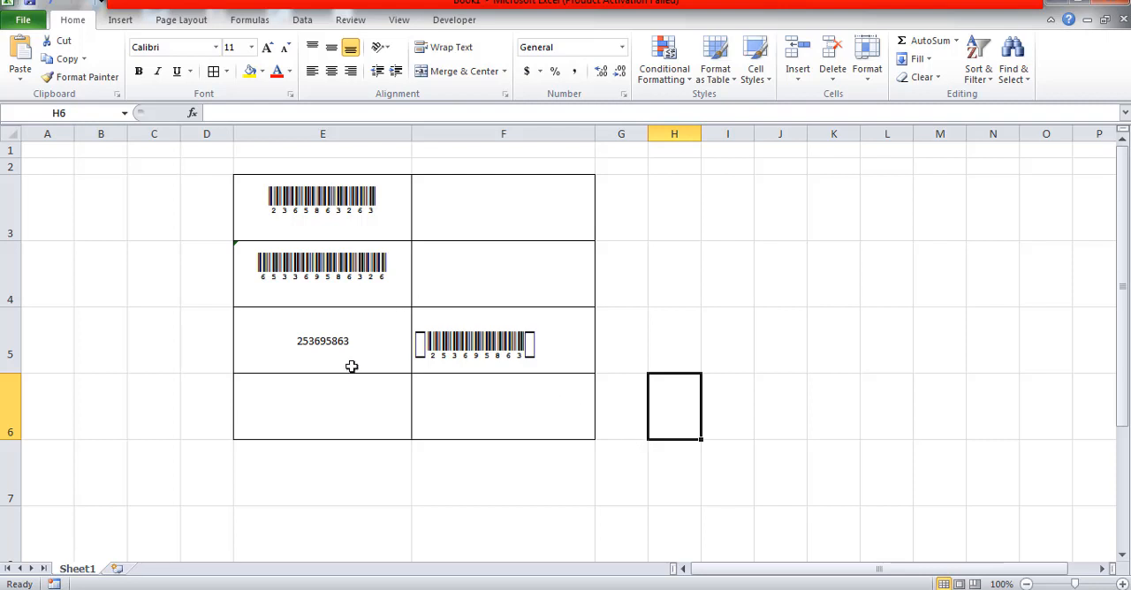
Enter the number 253659 in cell E6
left_click(324, 410)
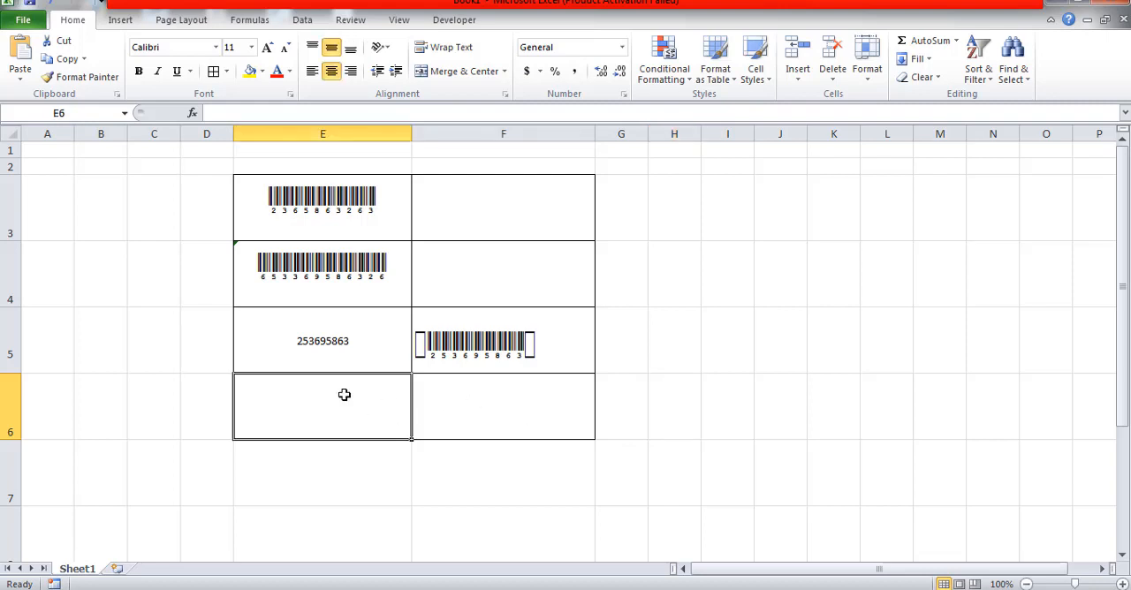
type("253659")
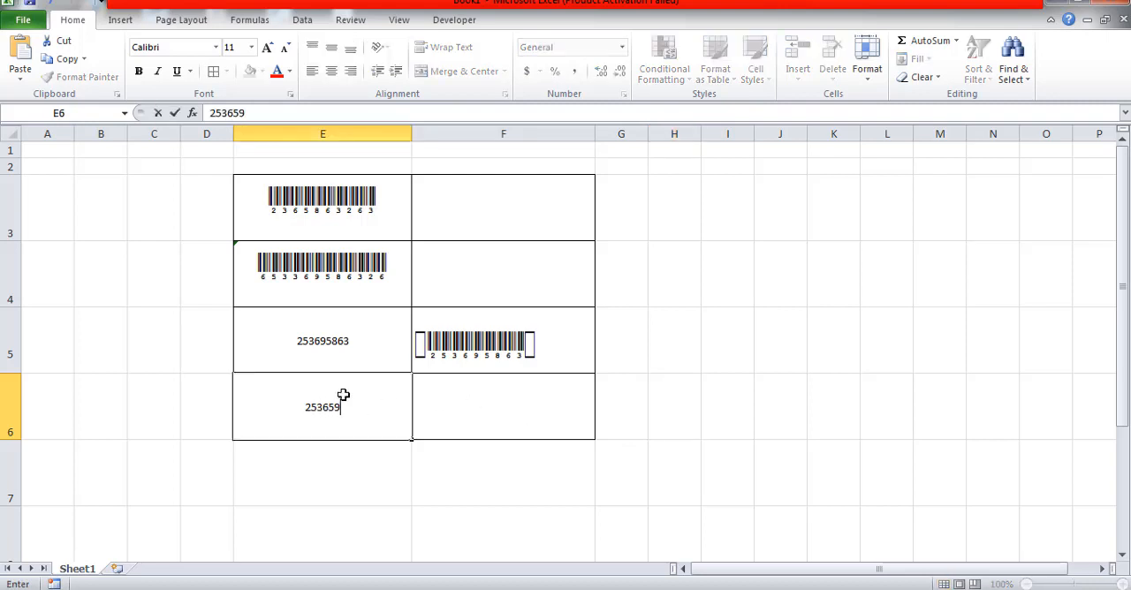
left_click(433, 473)
Copy the number in cell E6 and paste it with its formatting into cell F6
left_click(350, 416)
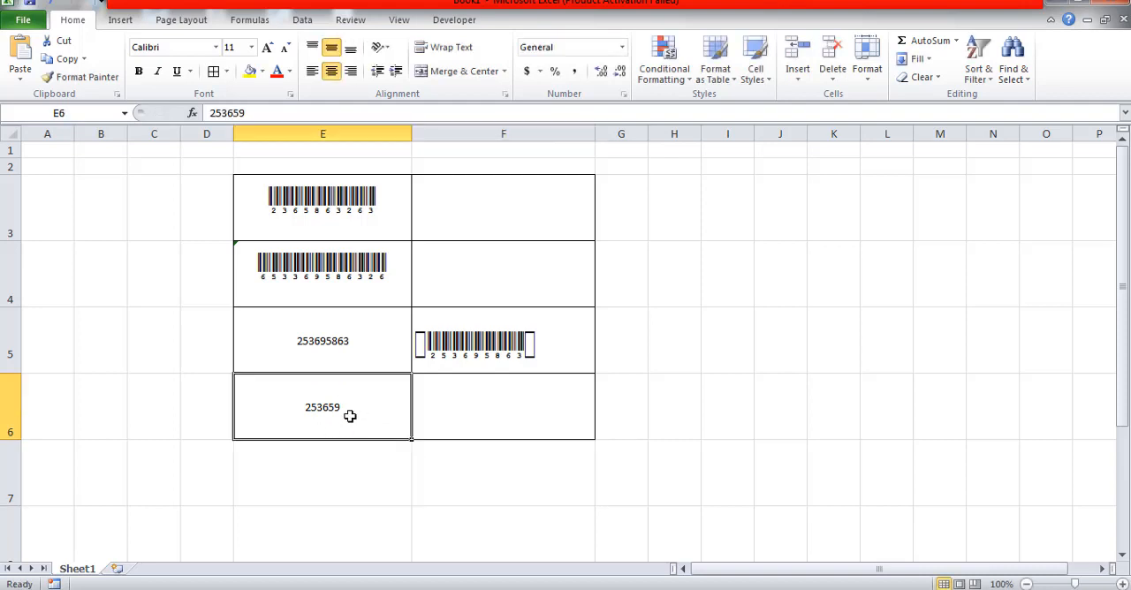
right_click(347, 416)
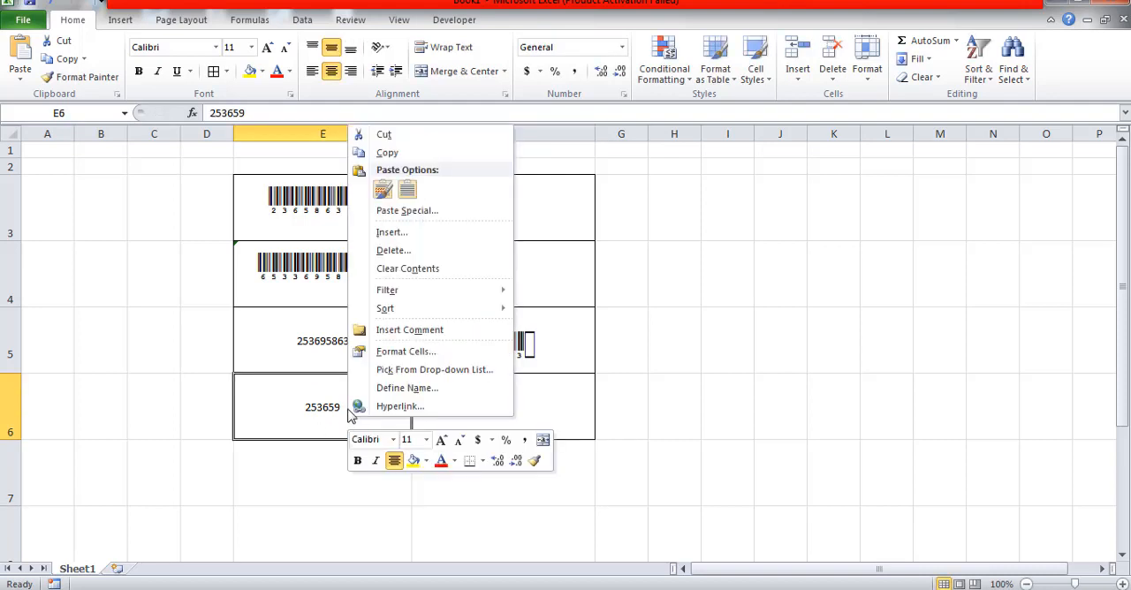
left_click(389, 153)
left_click(525, 418)
right_click(526, 419)
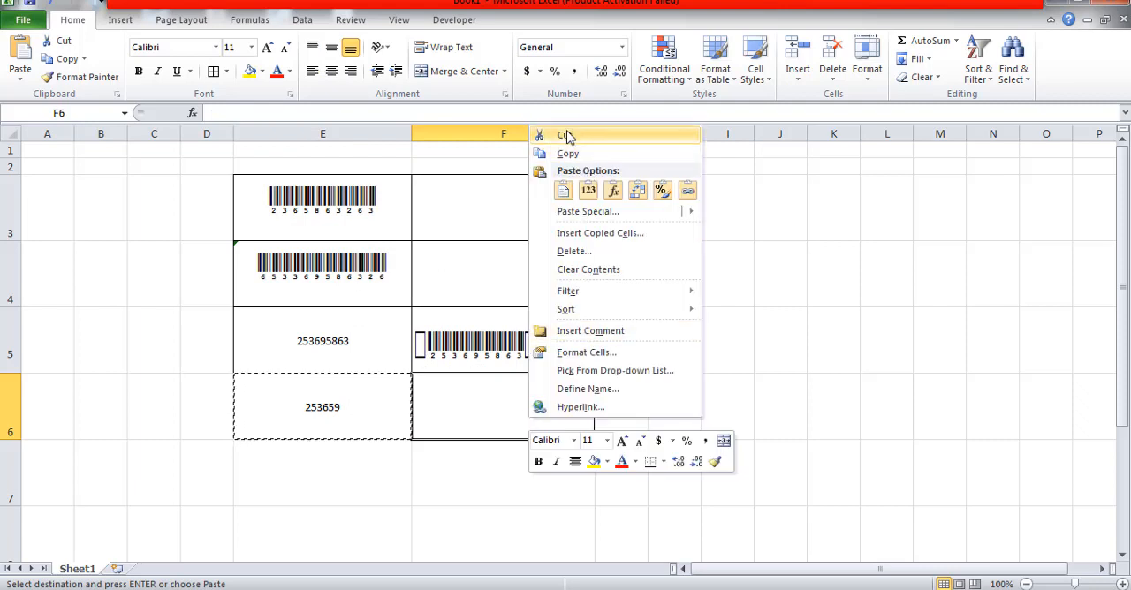
left_click(563, 191)
left_click(600, 473)
left_click(498, 414)
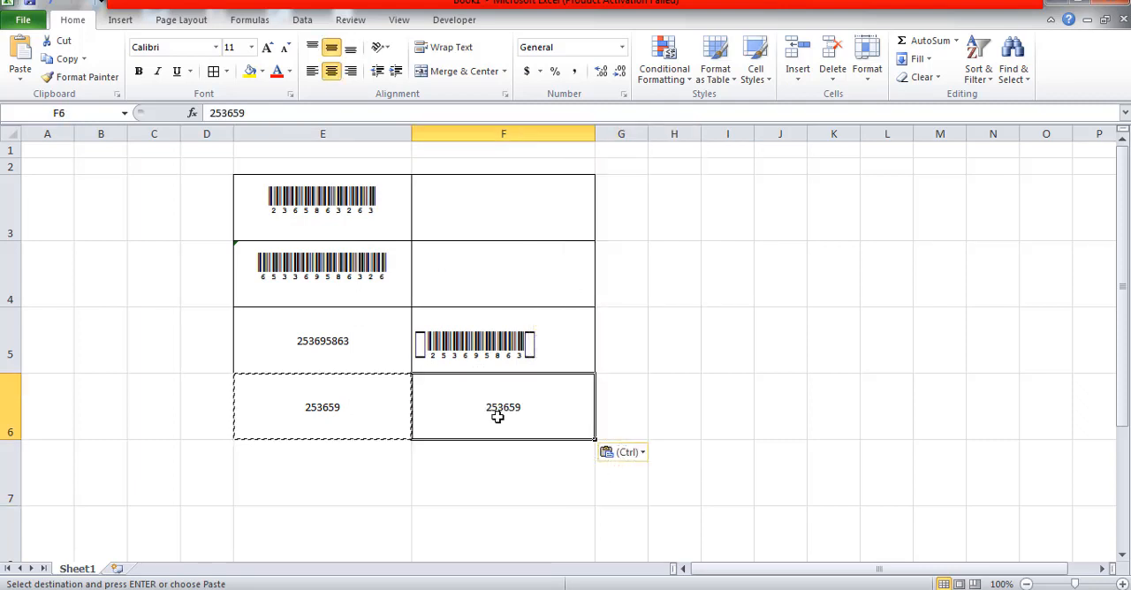
double_click(442, 495)
Apply the CIA Code 39 Medium barcode font to the pasted number in cell F6
left_click(462, 408)
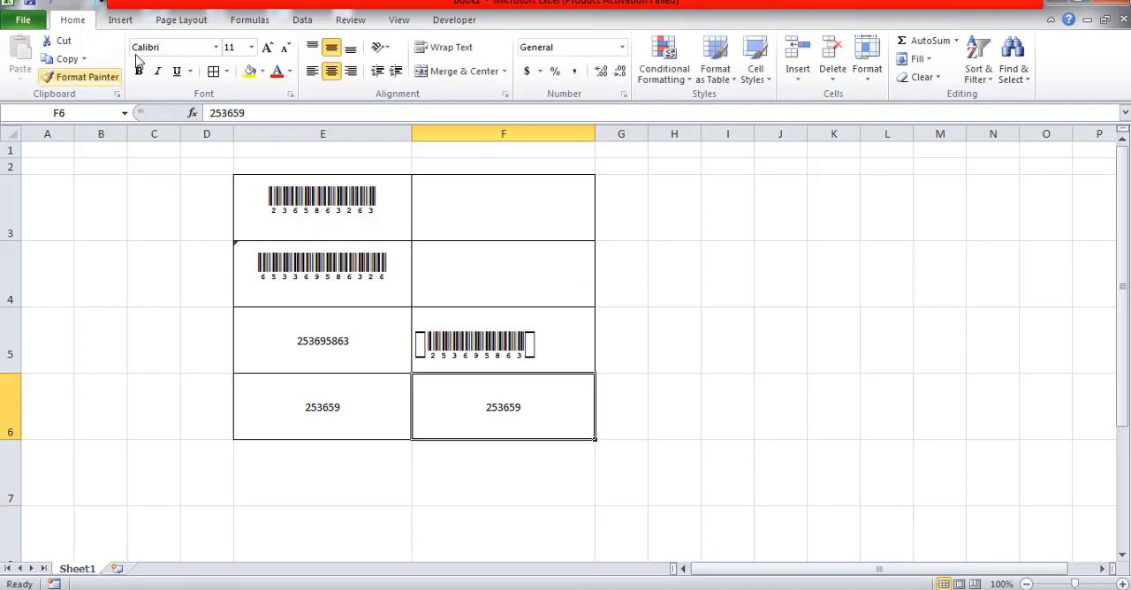
left_click(215, 47)
scroll(225, 320, "down", 6)
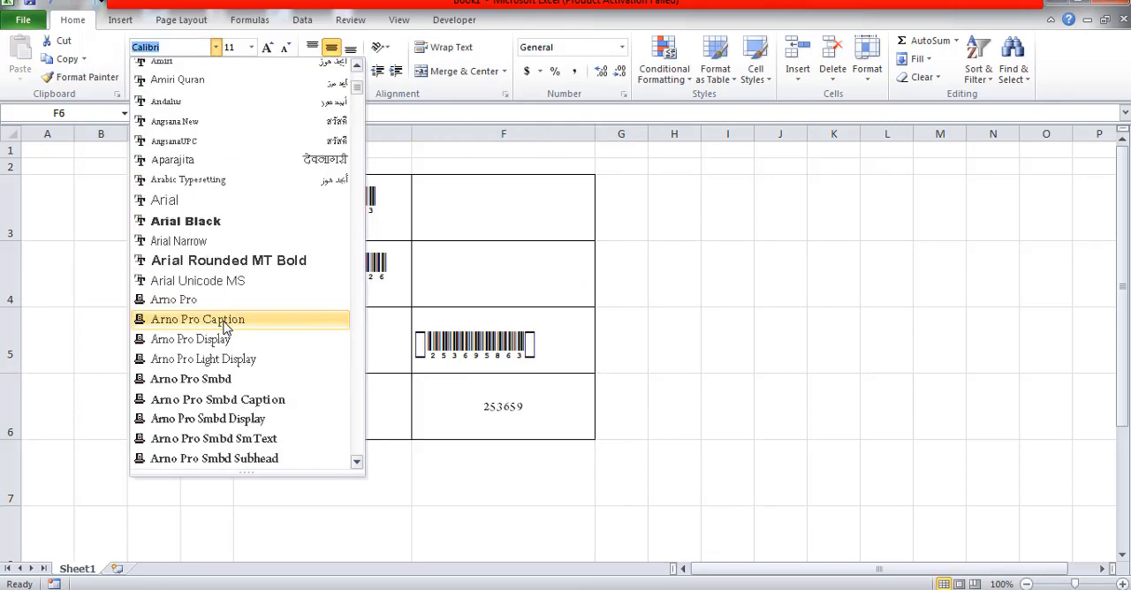
scroll(227, 380, "down", 4)
scroll(233, 446, "down", 6)
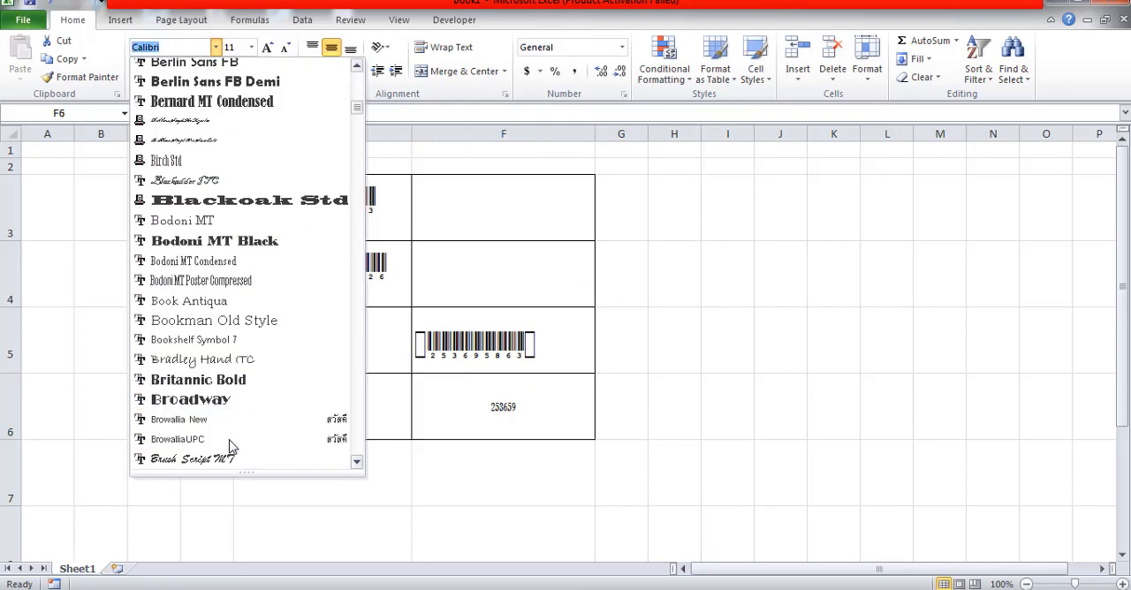
scroll(232, 447, "down", 8)
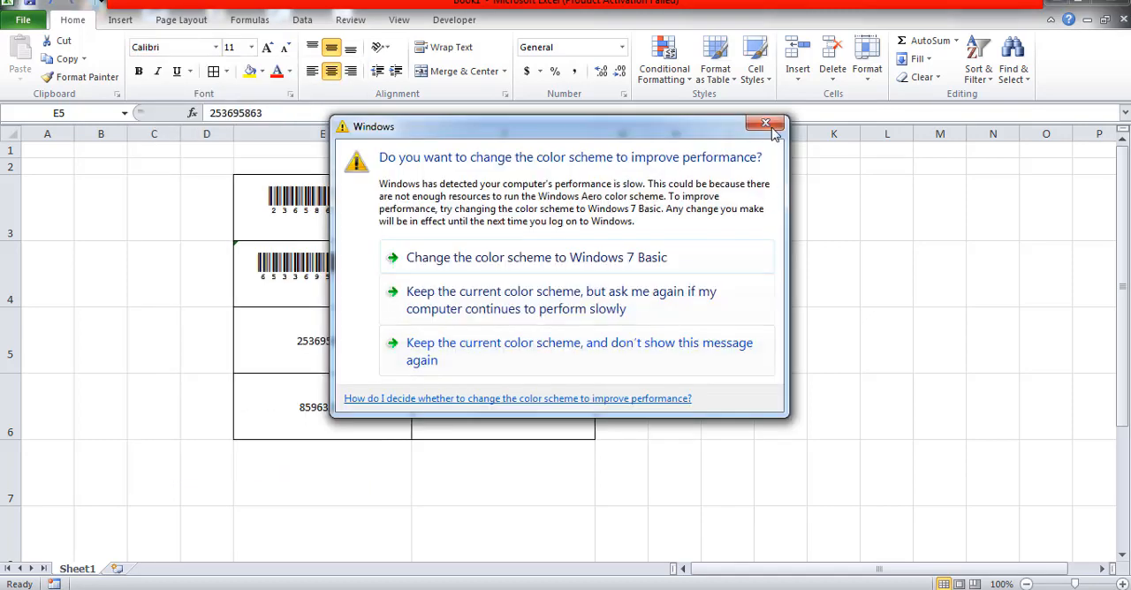
left_click(769, 125)
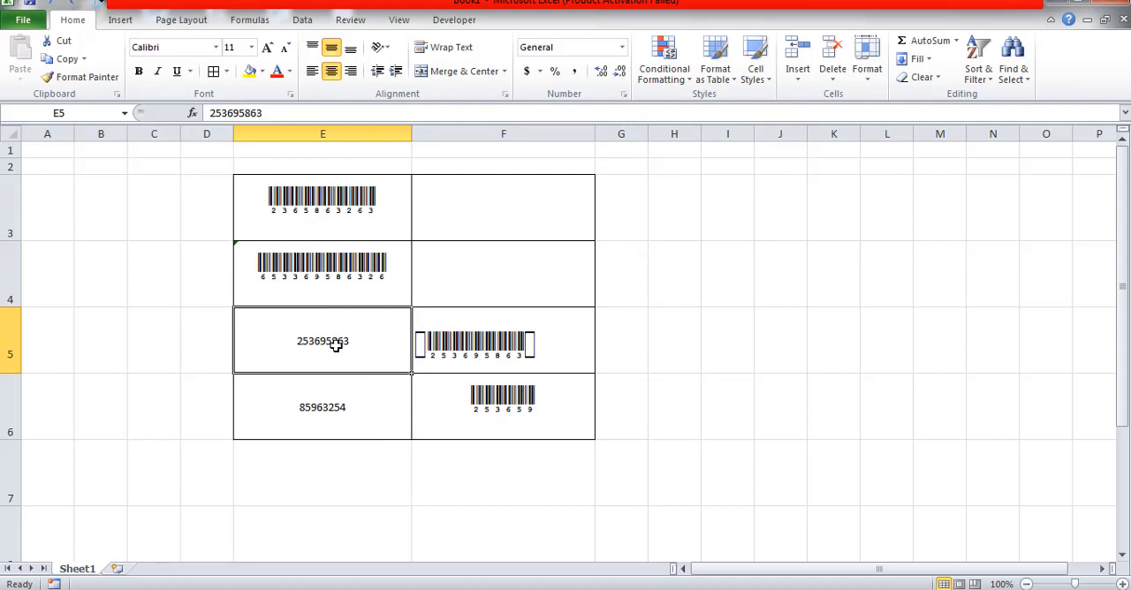
Replace the number in cell E5 with 965836
type("96")
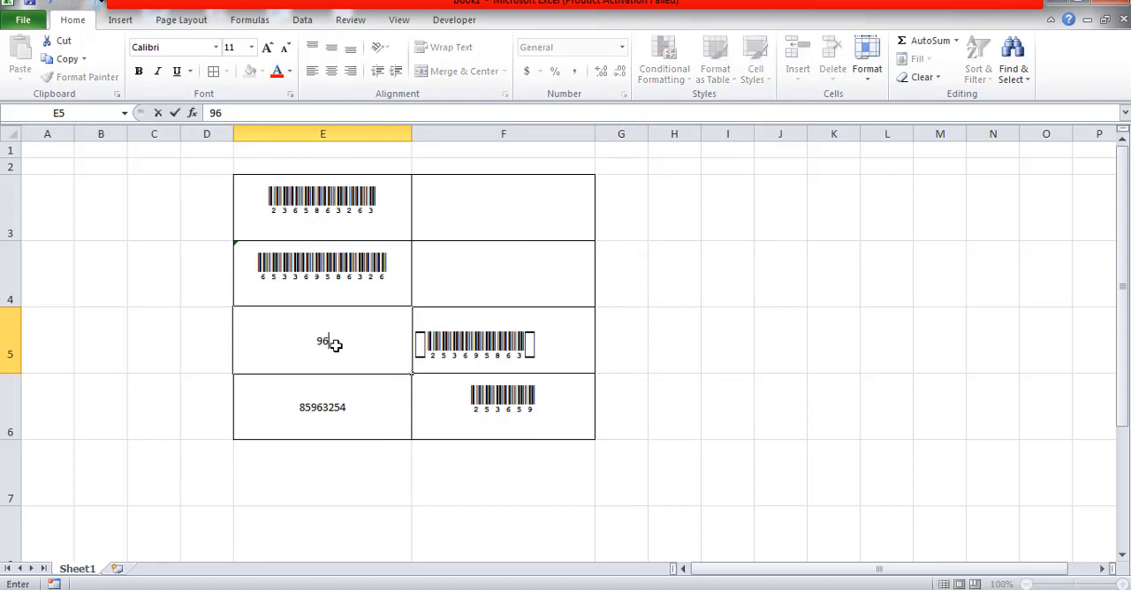
type("5836")
key("Return")
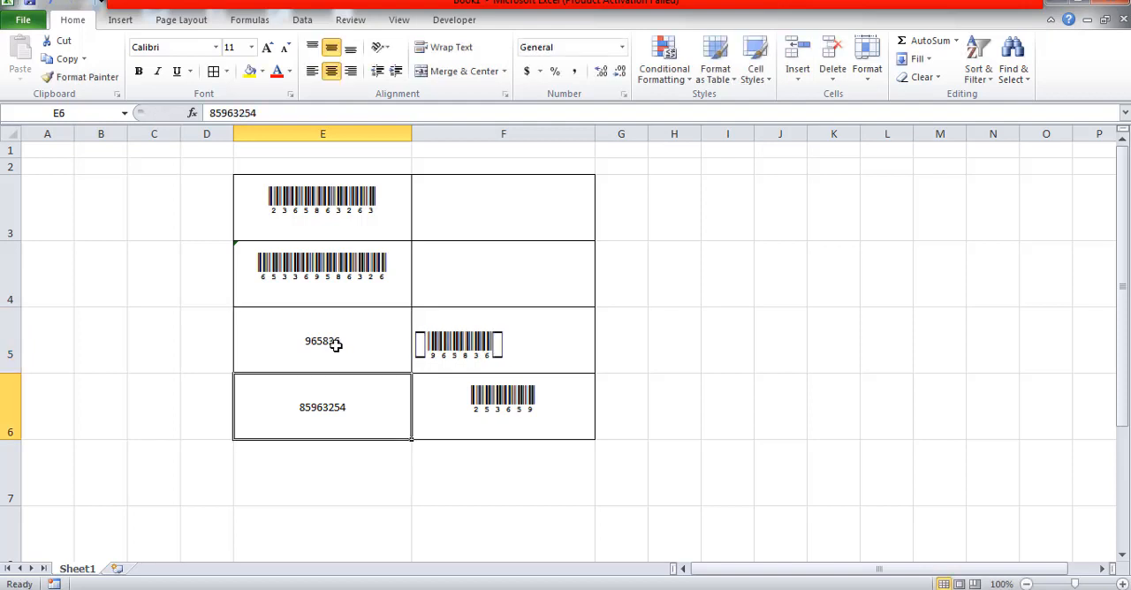